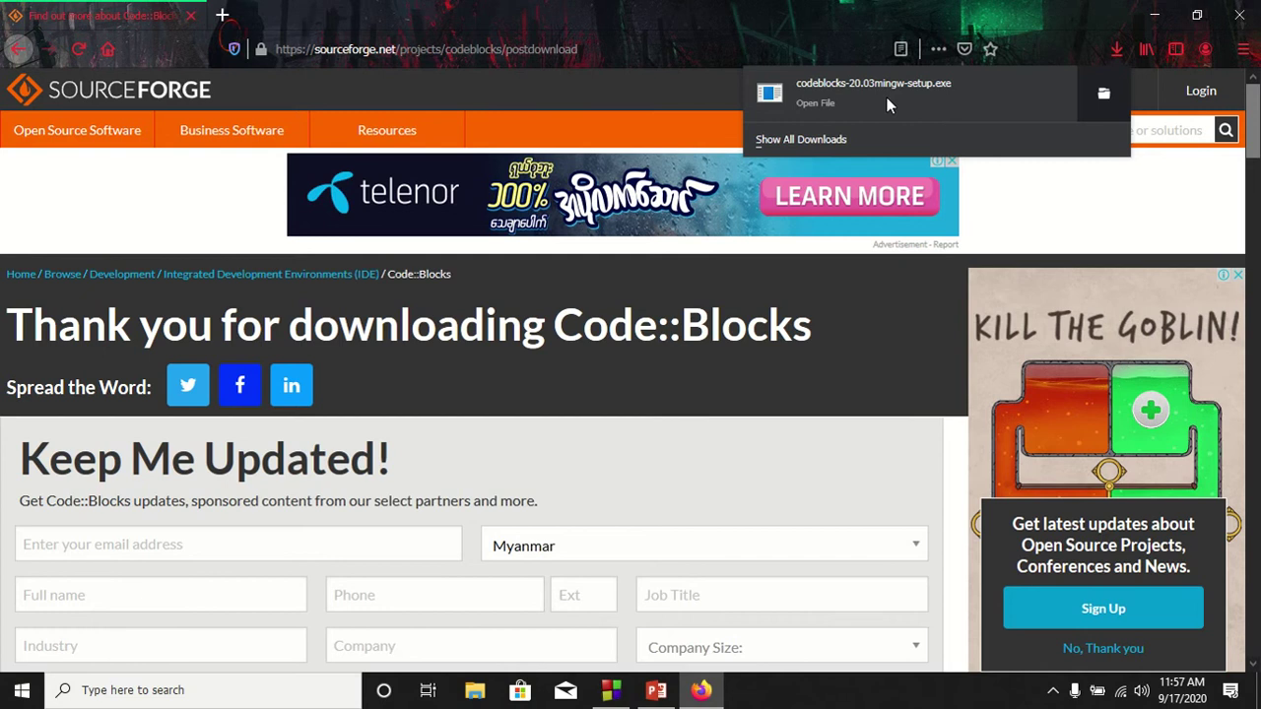
# Step: Close the browser window showing the finished Code::Blocks download
pyautogui.click(1240, 15)
pyautogui.click(1239, 15)
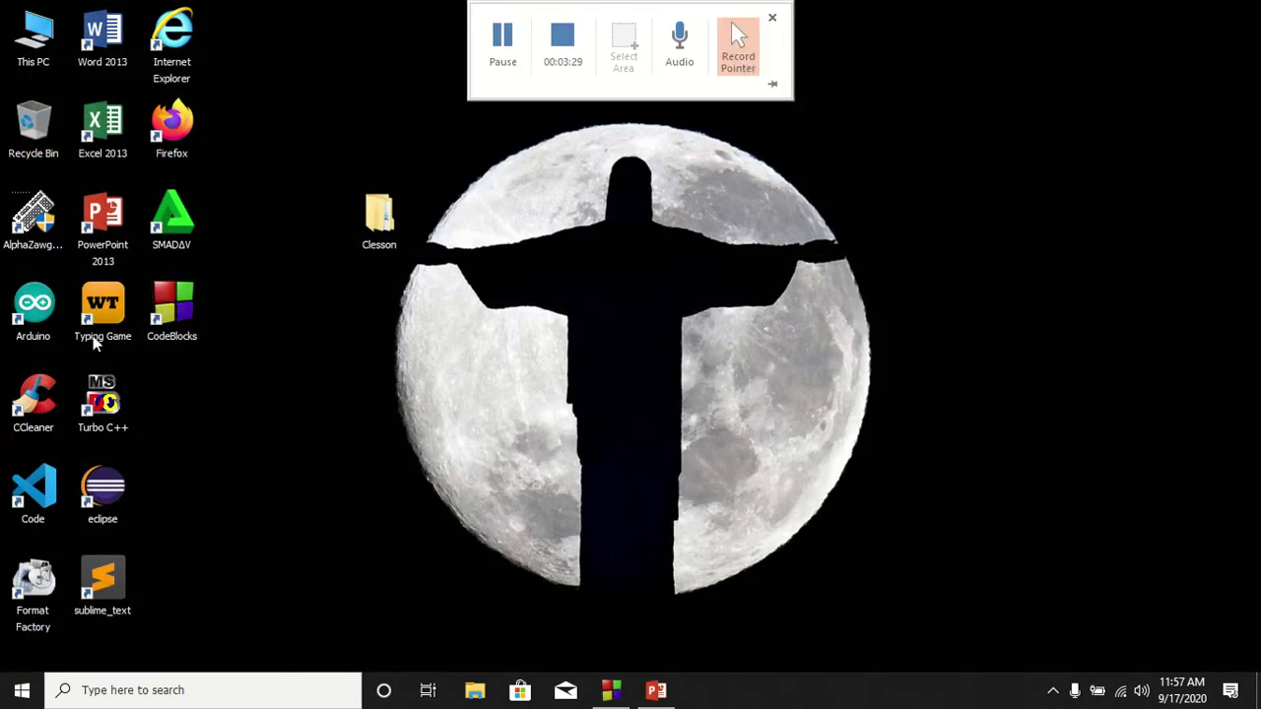
pyautogui.doubleClick(38, 63)
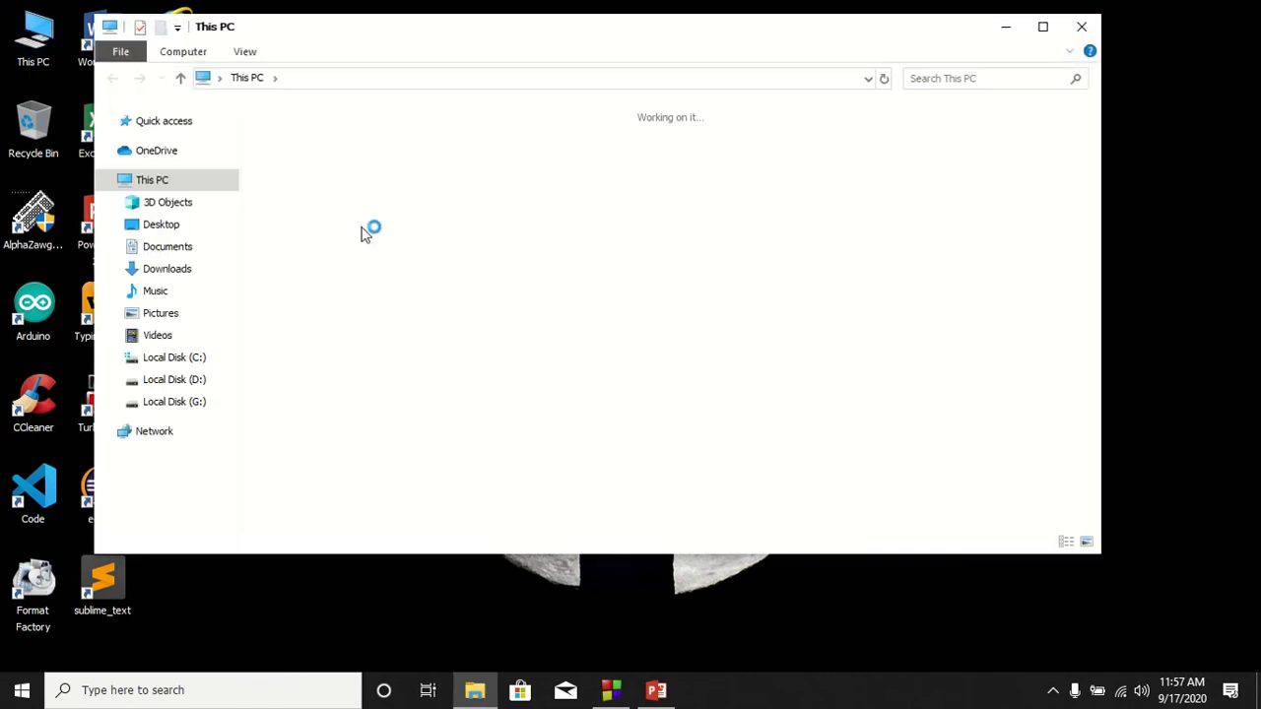
pyautogui.click(350, 210)
pyautogui.doubleClick(350, 210)
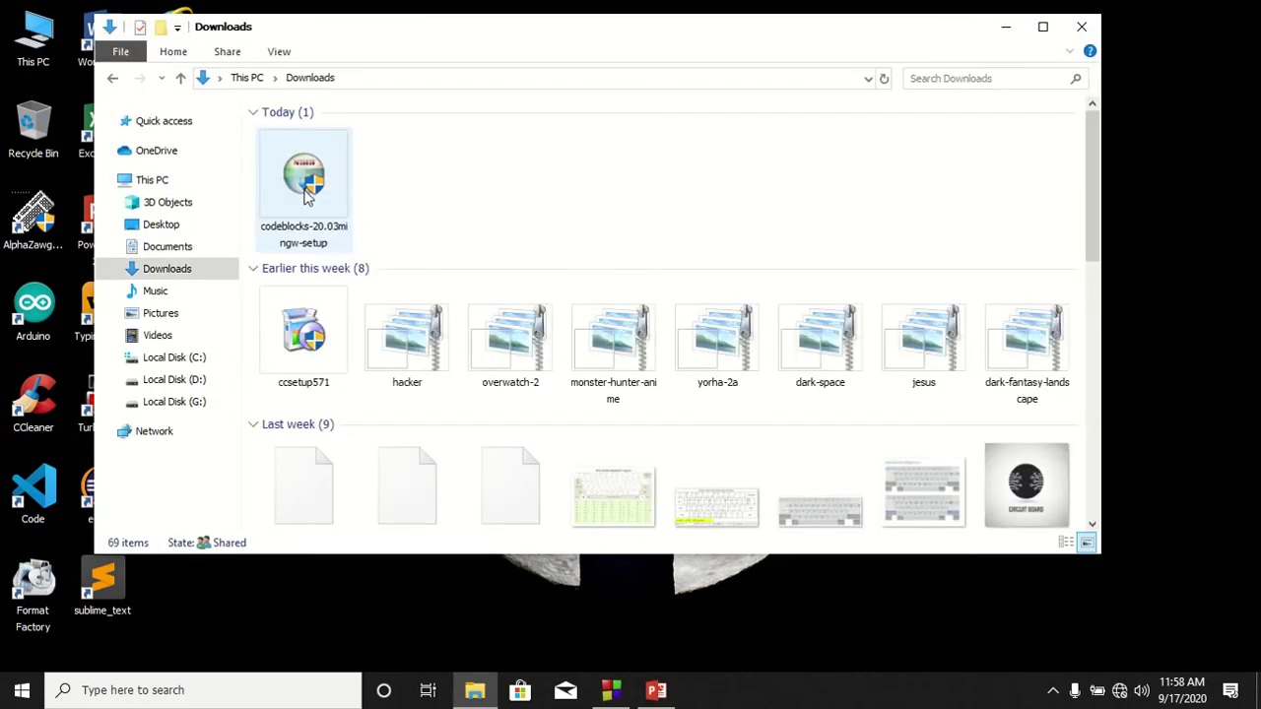
pyautogui.click(306, 196)
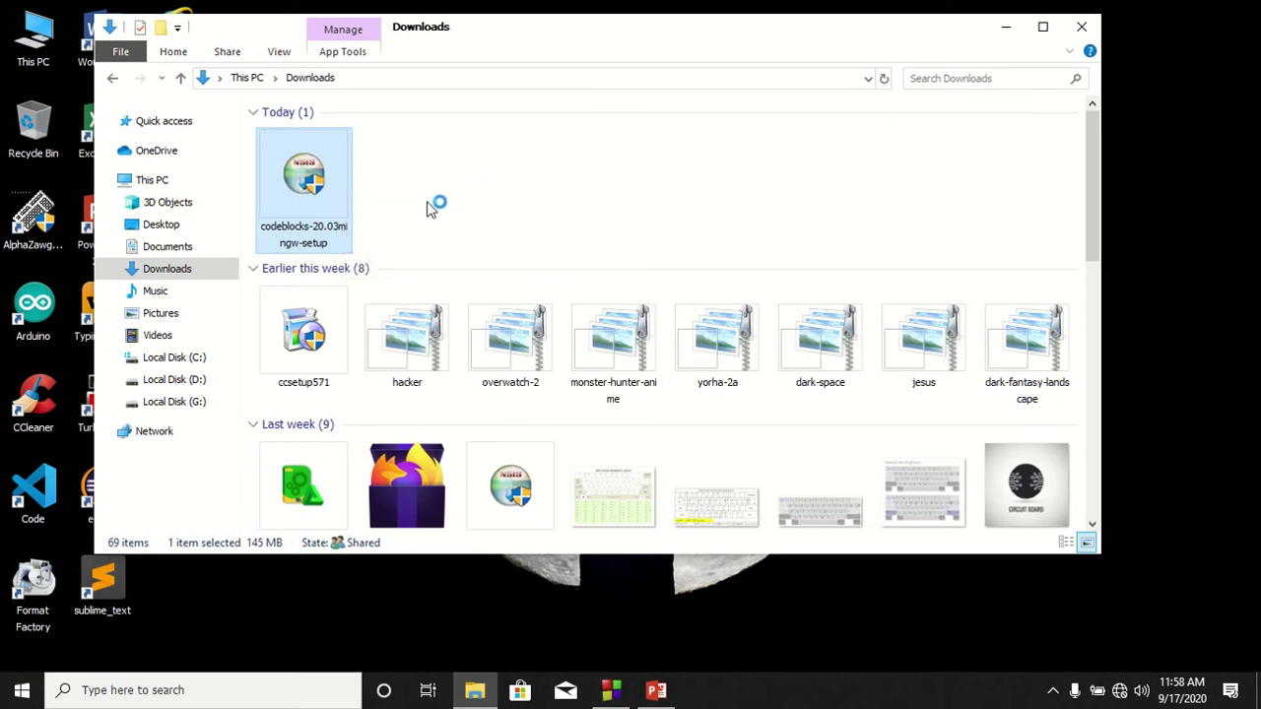
pyautogui.click(1081, 27)
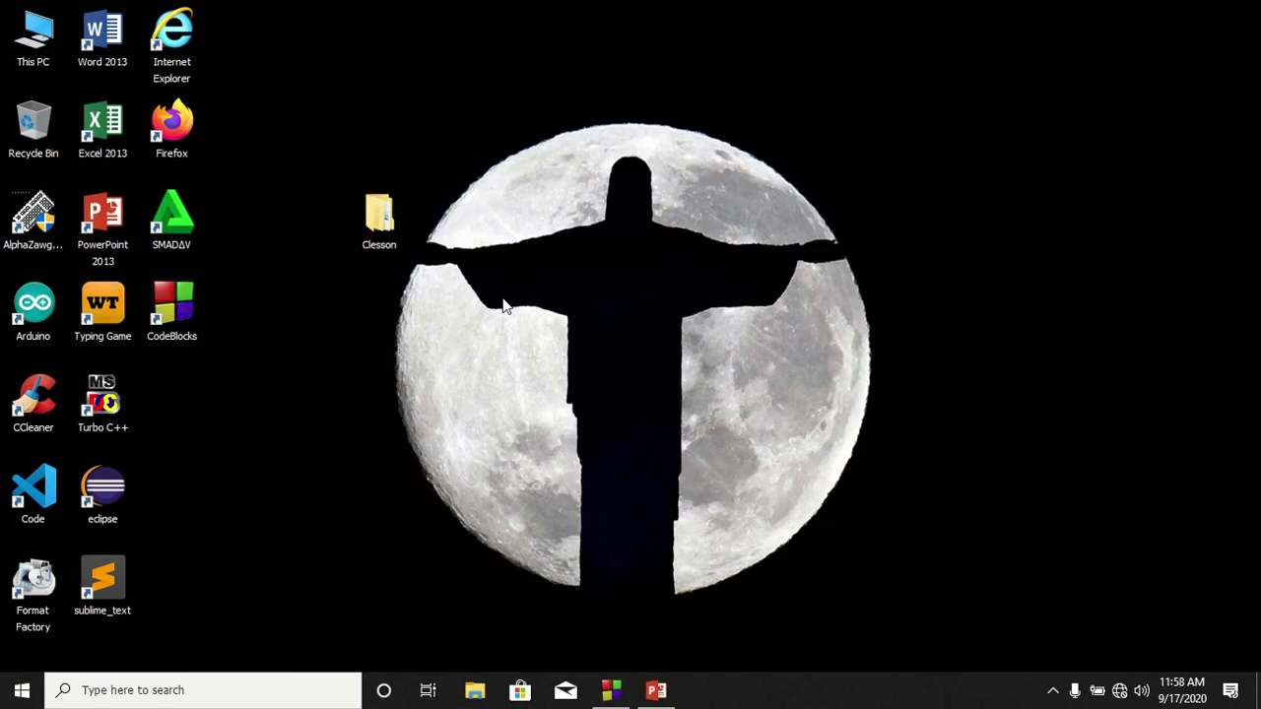
# Step: Close the running Code::Blocks IDE, saving the changed default perspective, and refresh the desktop
pyautogui.click(619, 679)
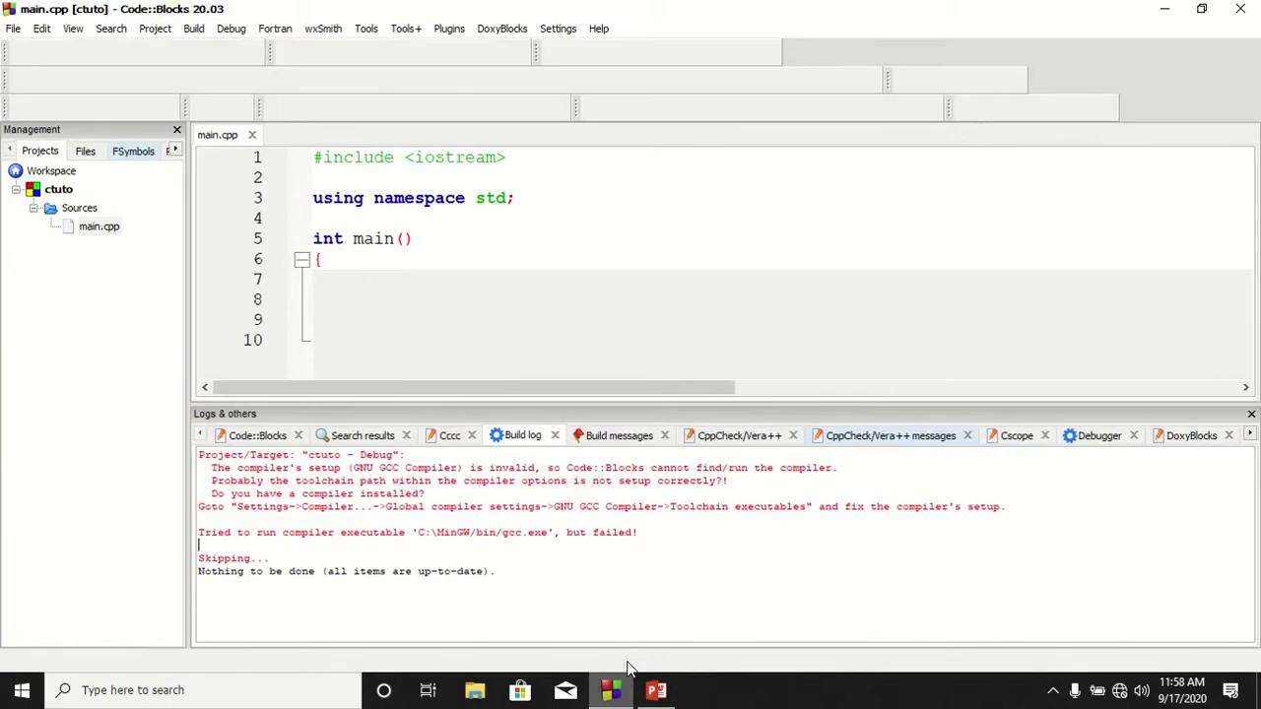
pyautogui.click(1232, 9)
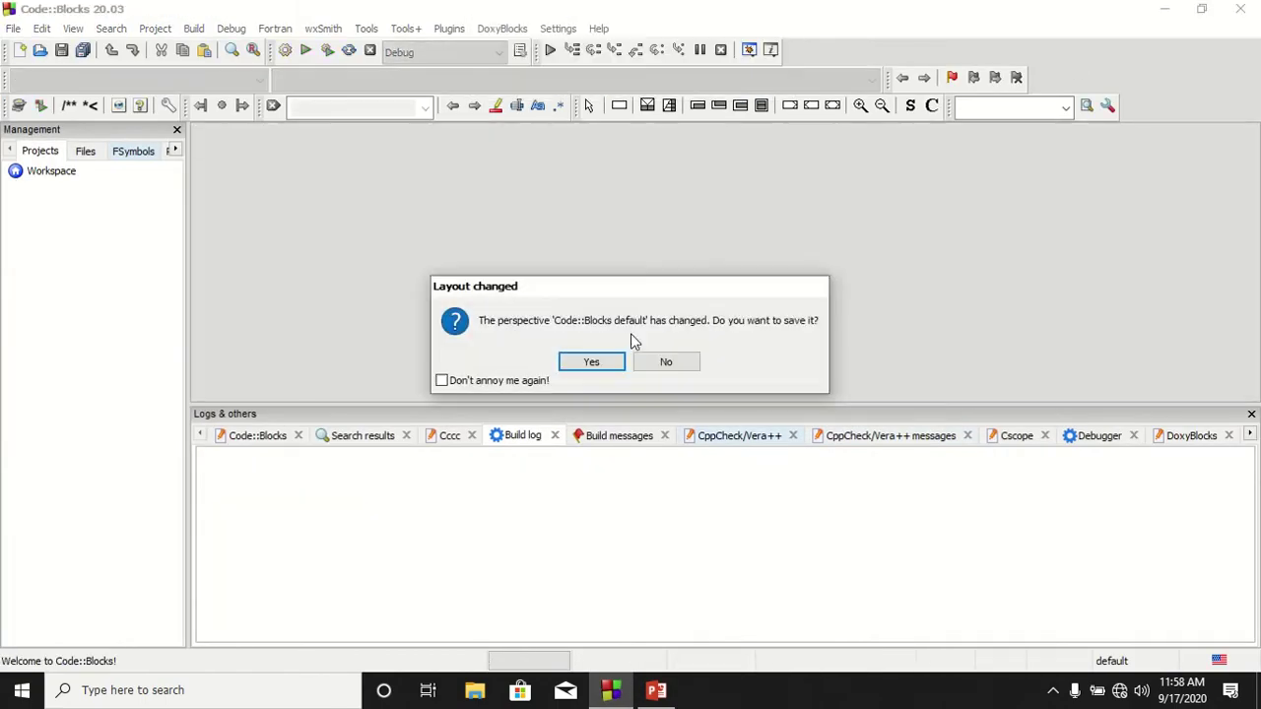
pyautogui.click(615, 361)
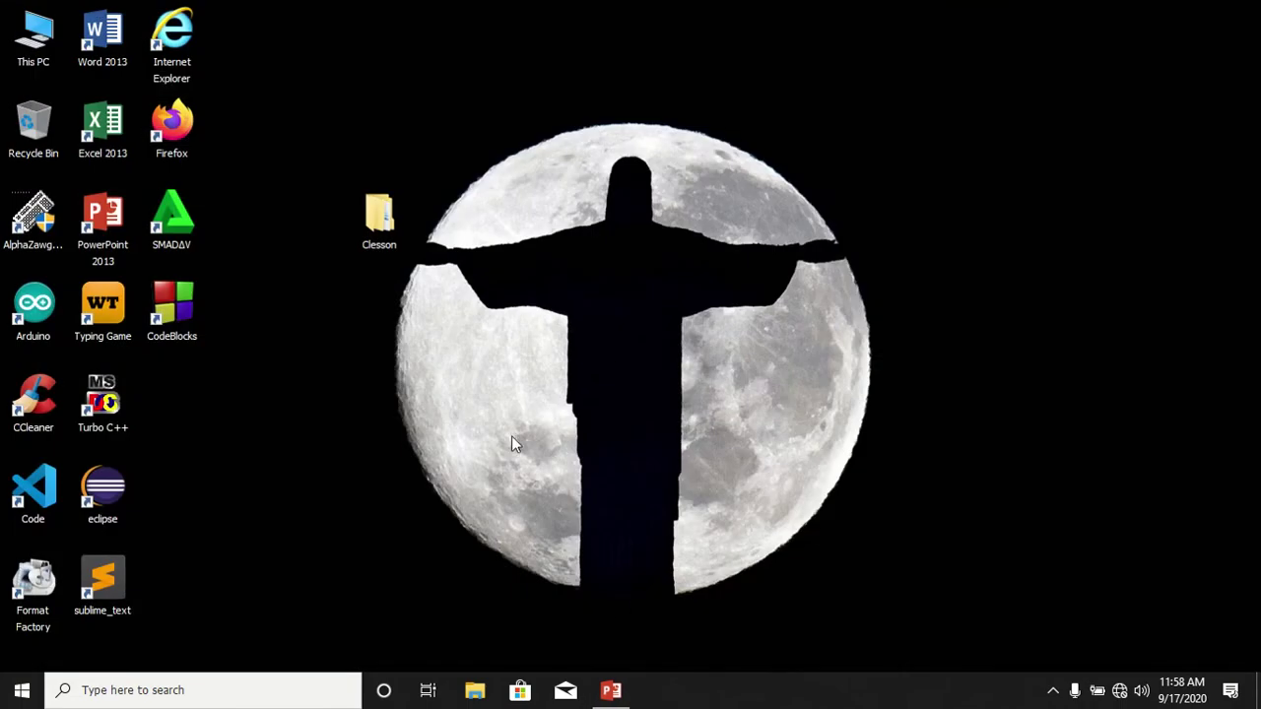
pyautogui.rightClick(448, 89)
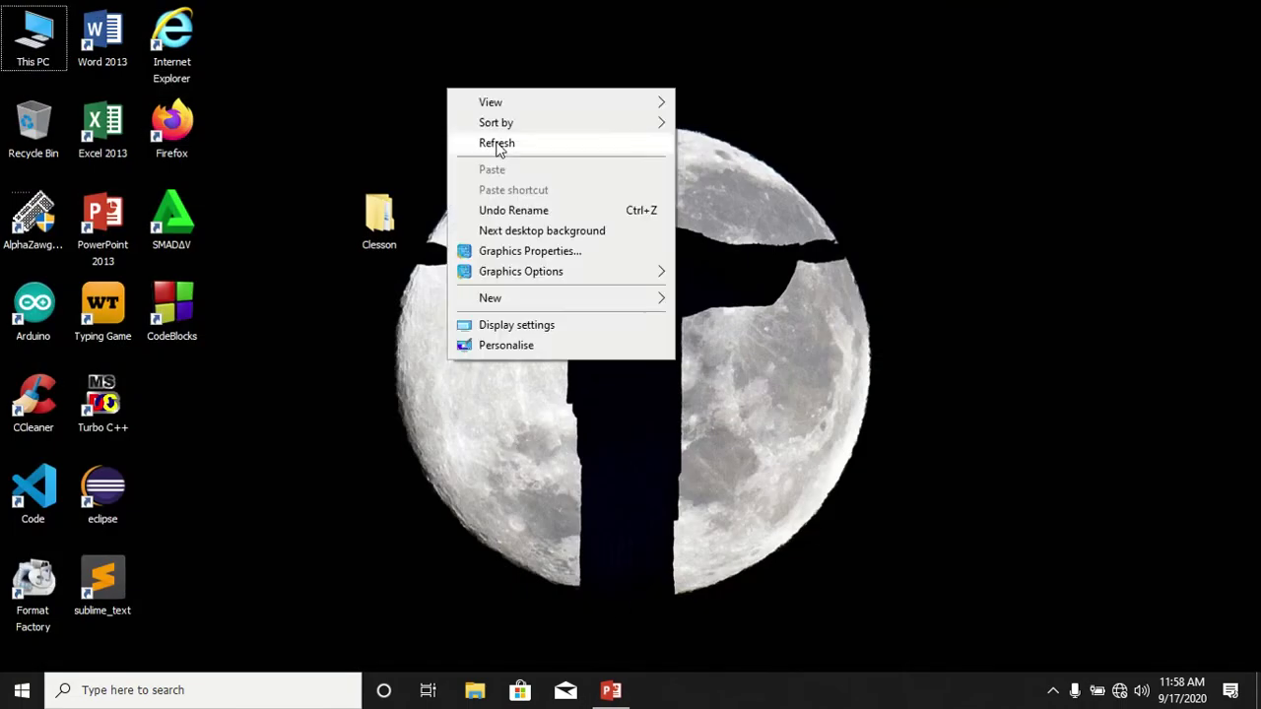
pyautogui.click(486, 138)
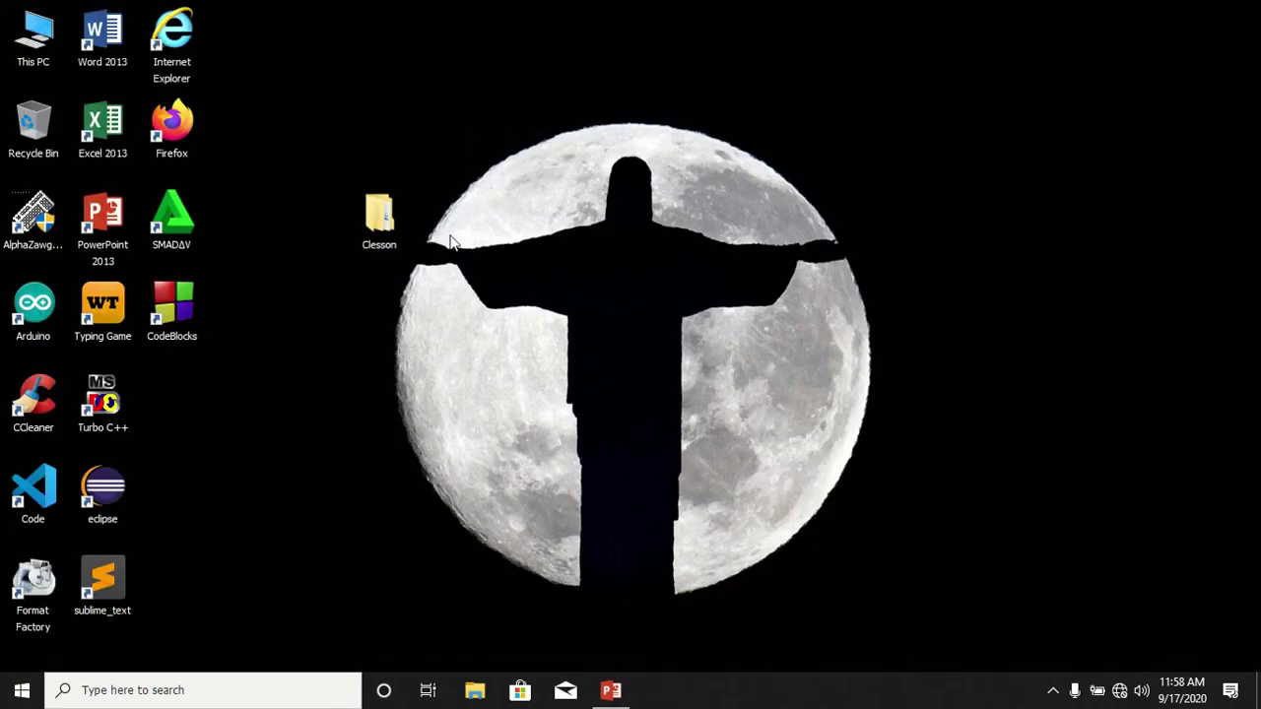
# Step: Launch codeblocks-20.03mingw-setup from the Downloads folder, allow it to run, and close the folder window
pyautogui.doubleClick(29, 40)
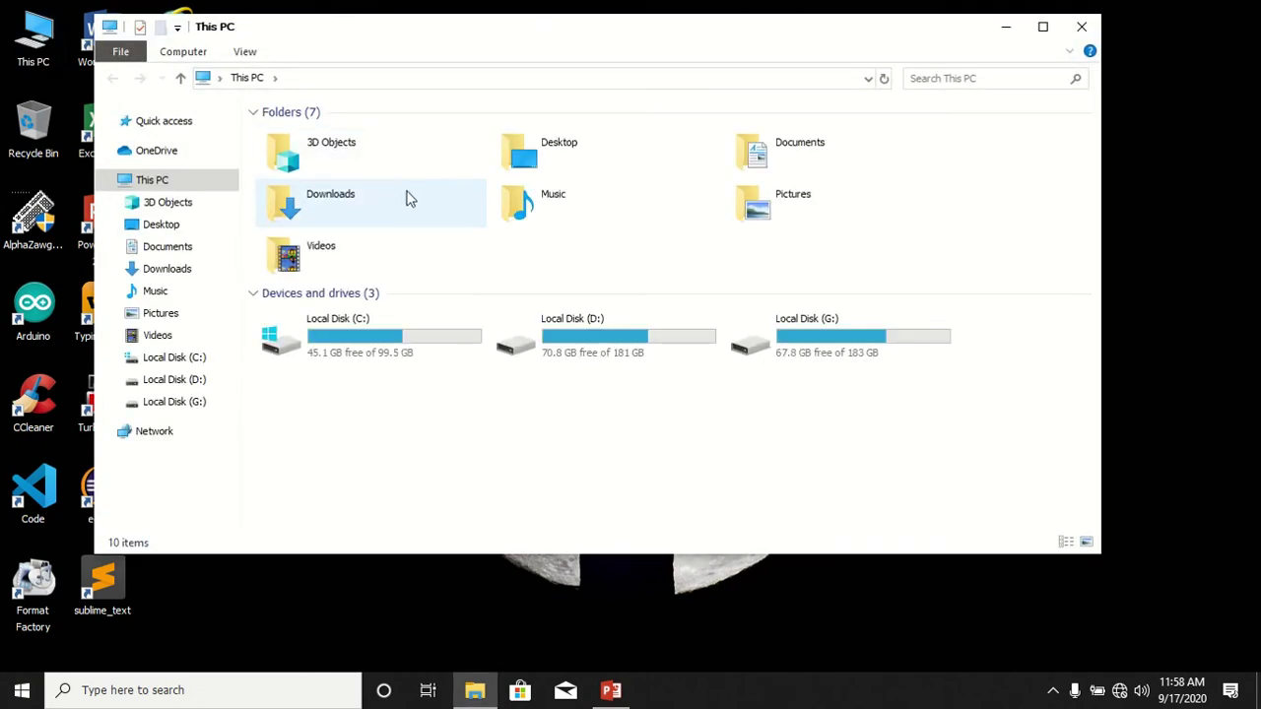
pyautogui.doubleClick(365, 205)
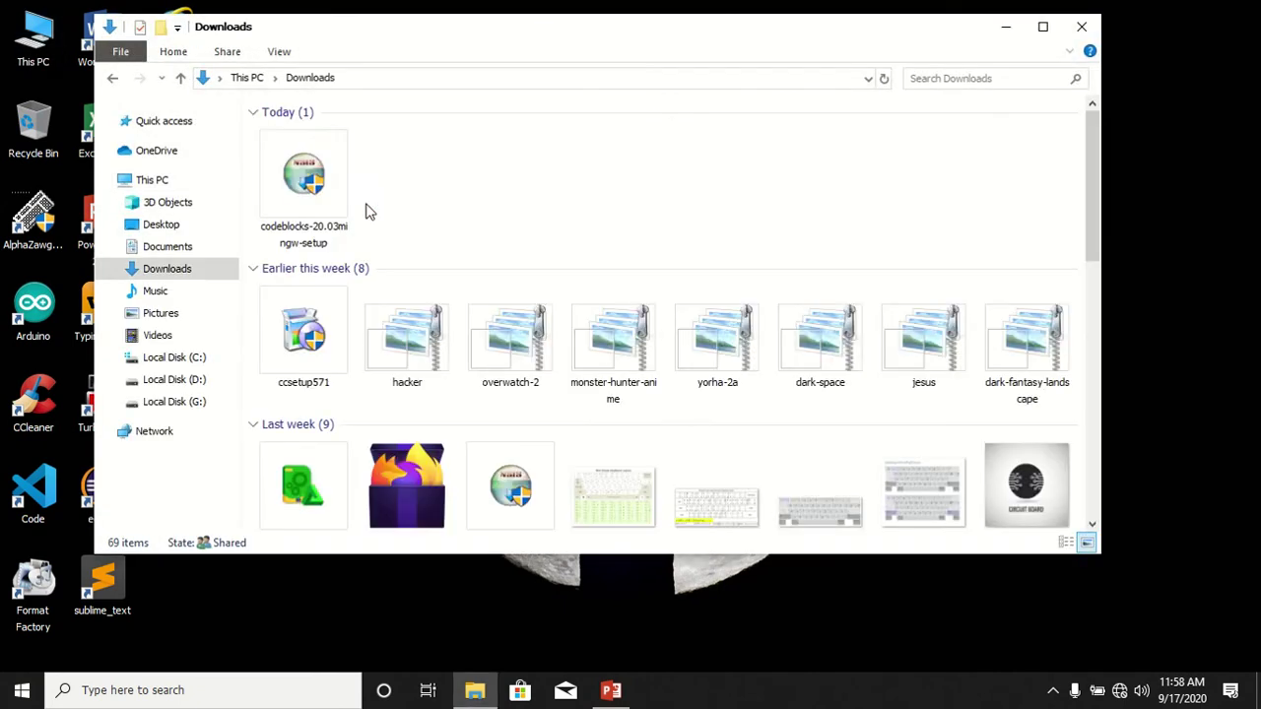
pyautogui.click(309, 190)
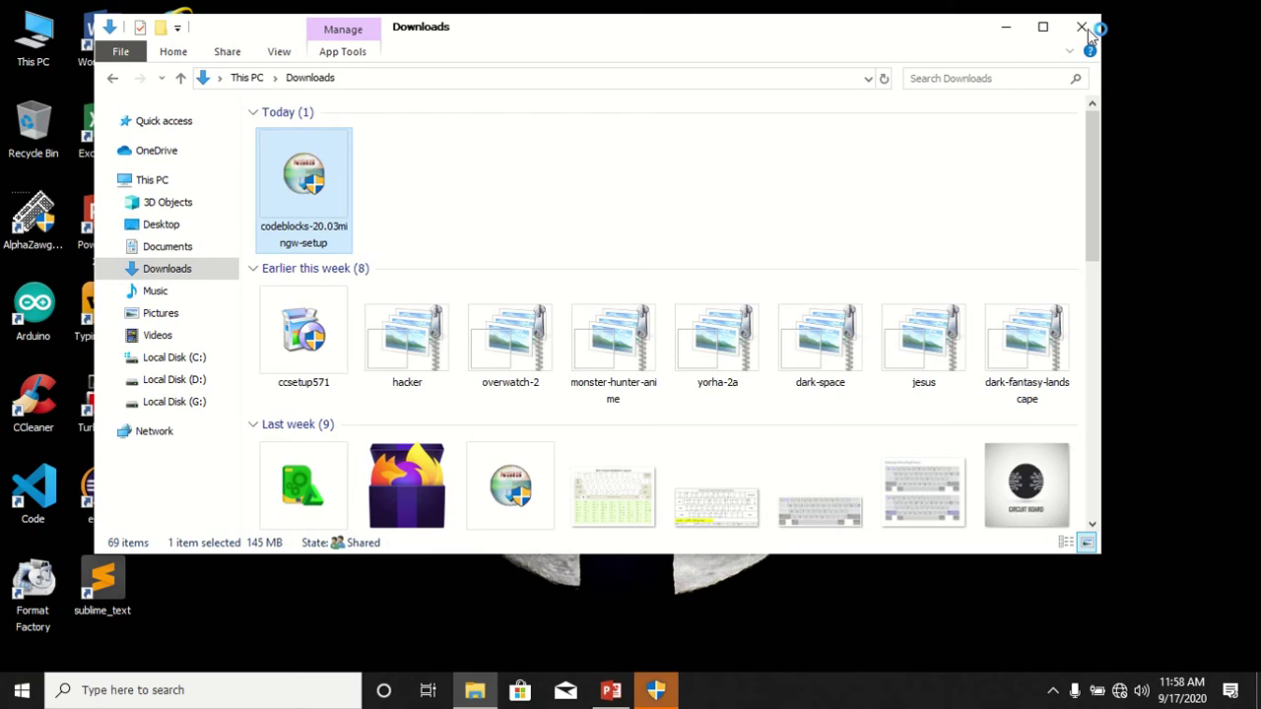
pyautogui.click(657, 690)
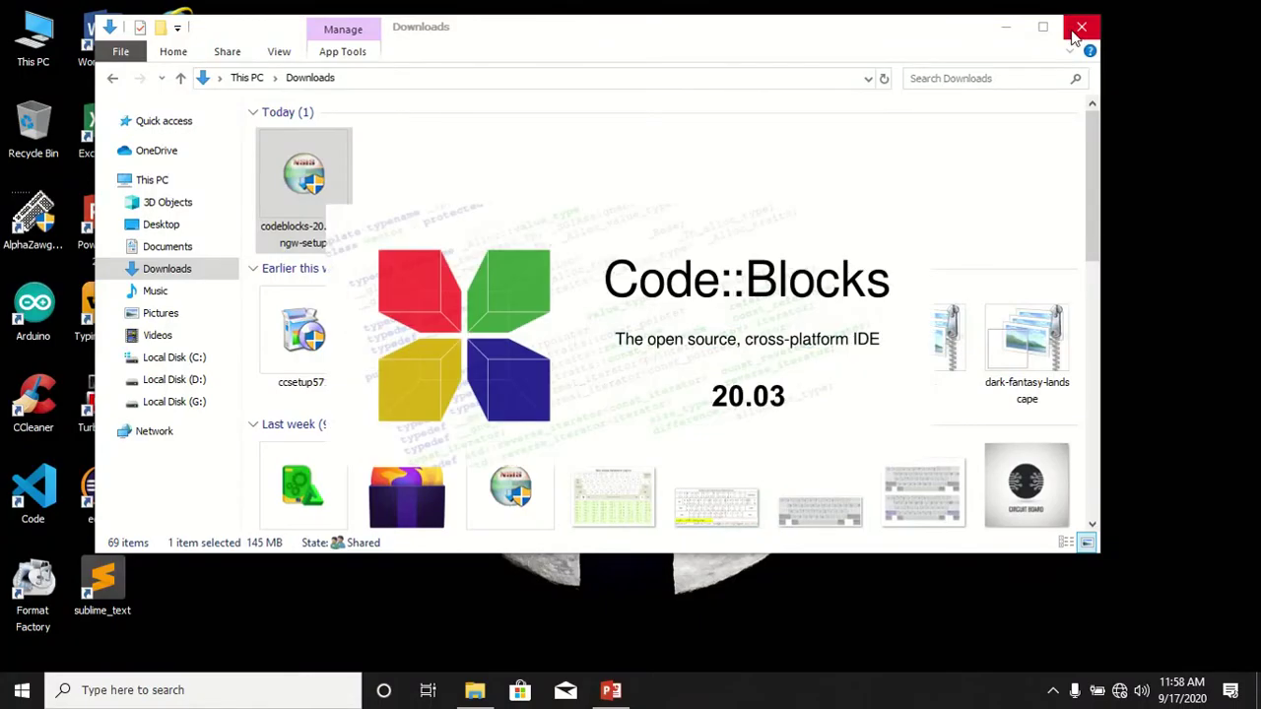
pyautogui.click(1081, 27)
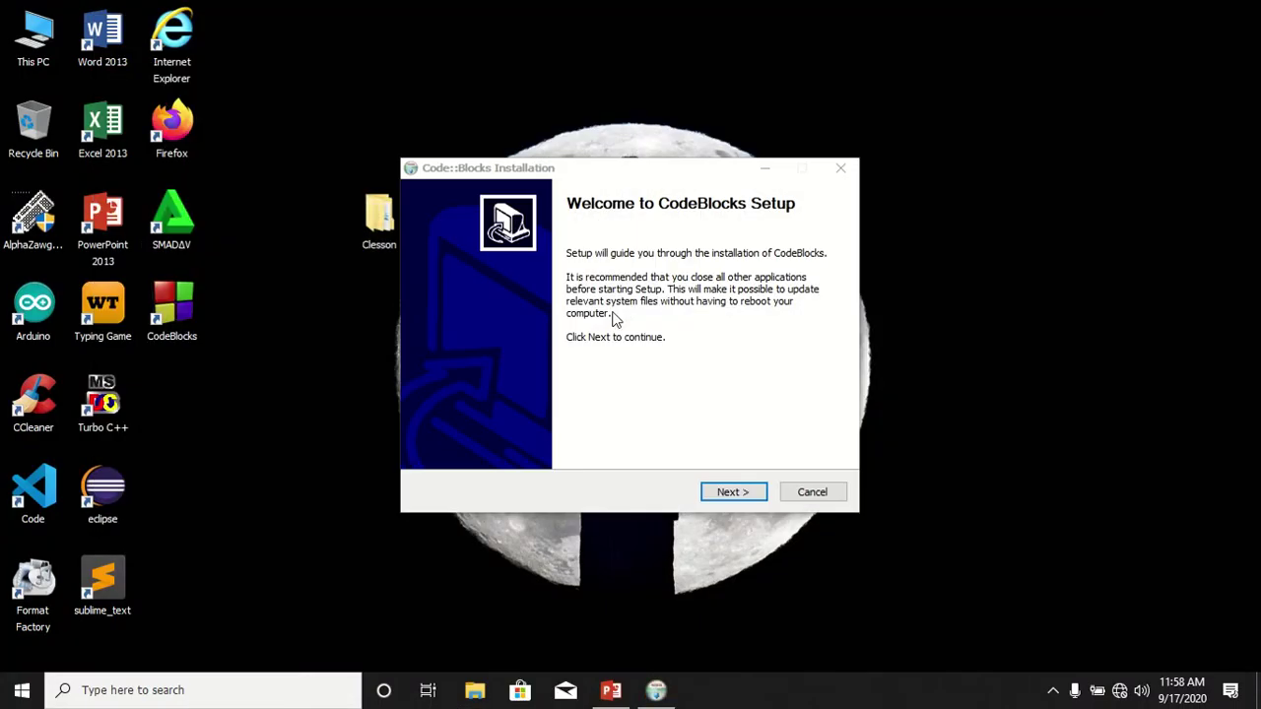
# Step: Accept the license and install CodeBlocks with the default components into C:\Program Files\CodeBlocks, continuing with the already existing directory
pyautogui.click(741, 495)
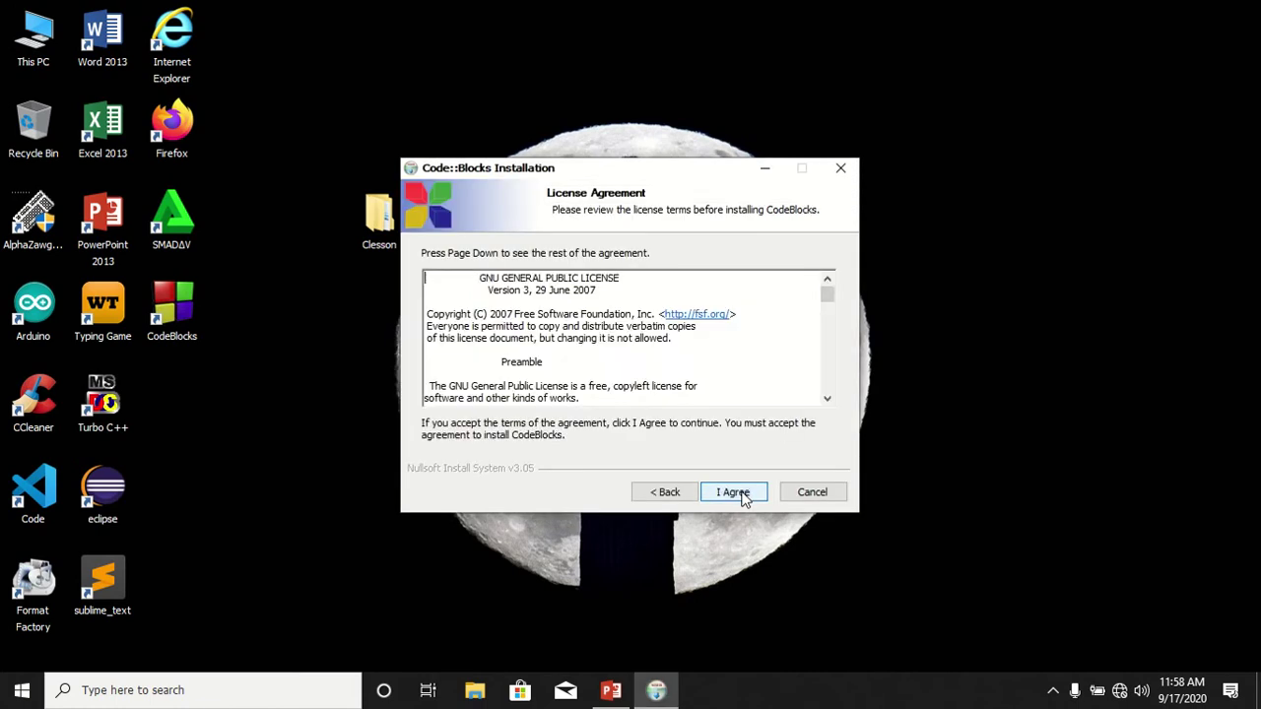
pyautogui.click(734, 493)
pyautogui.click(734, 492)
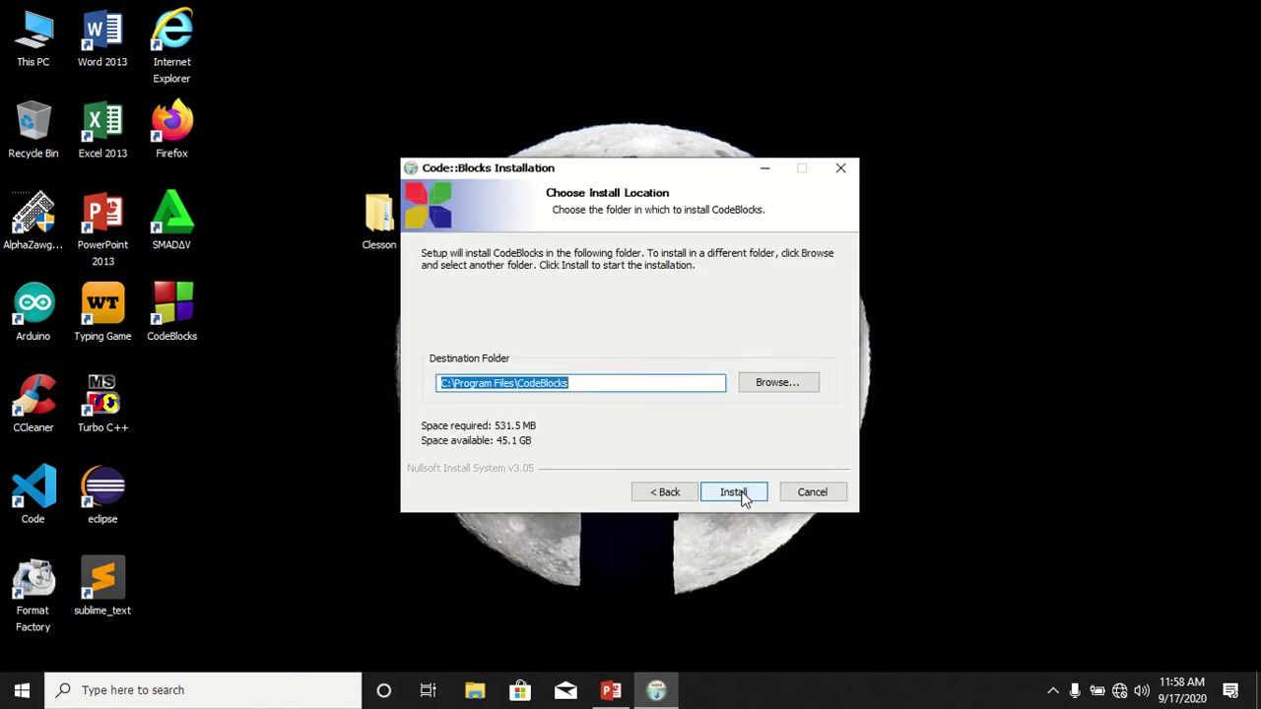
pyautogui.click(734, 493)
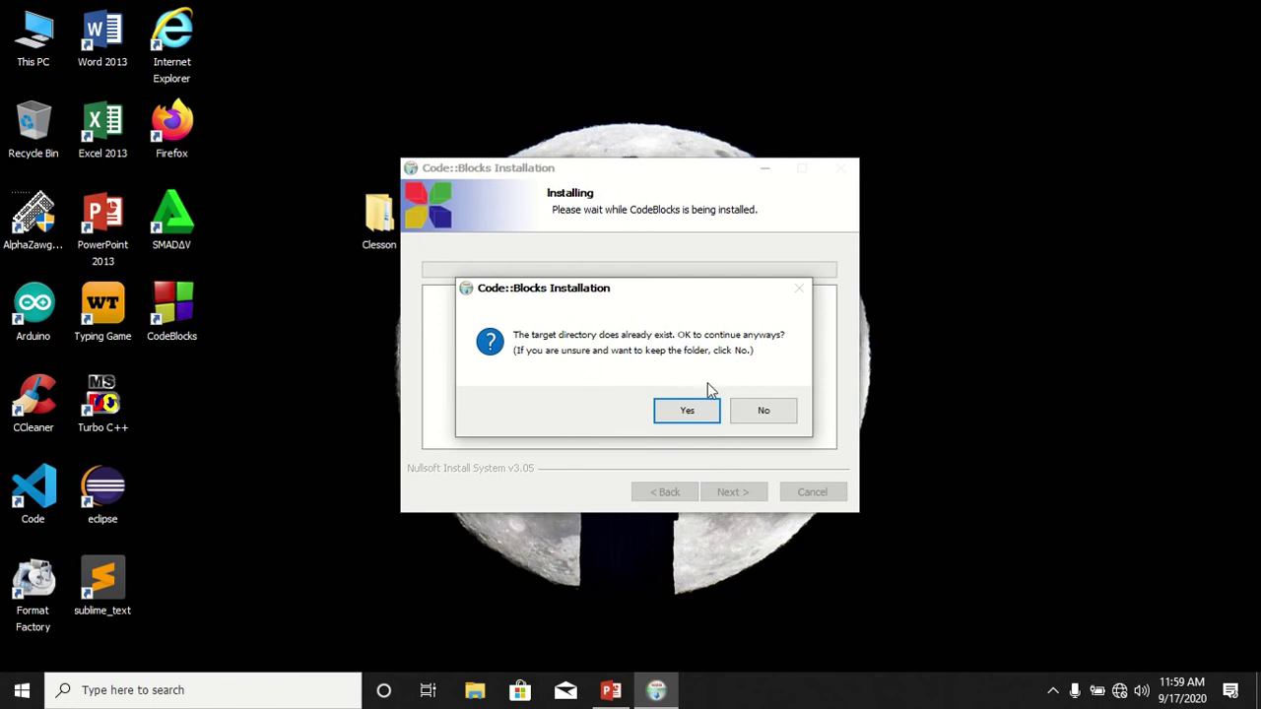
pyautogui.click(690, 412)
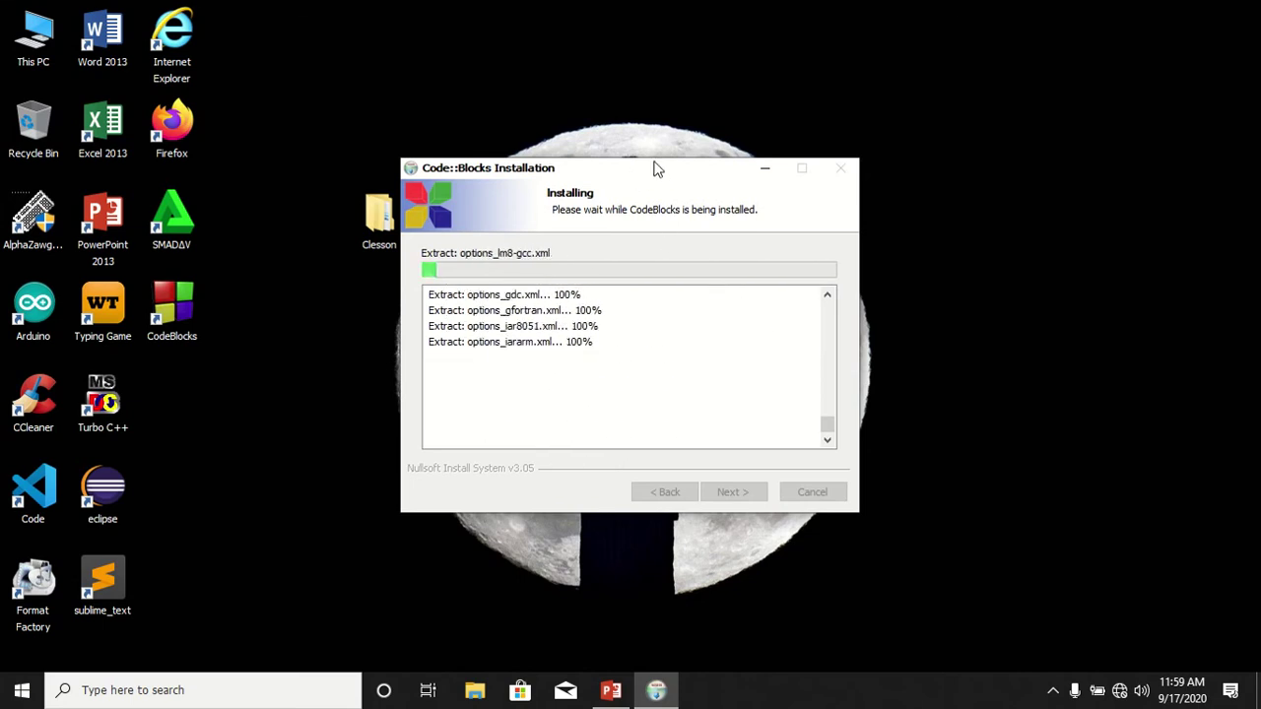
pyautogui.moveTo(658, 169); pyautogui.dragTo(712, 75)
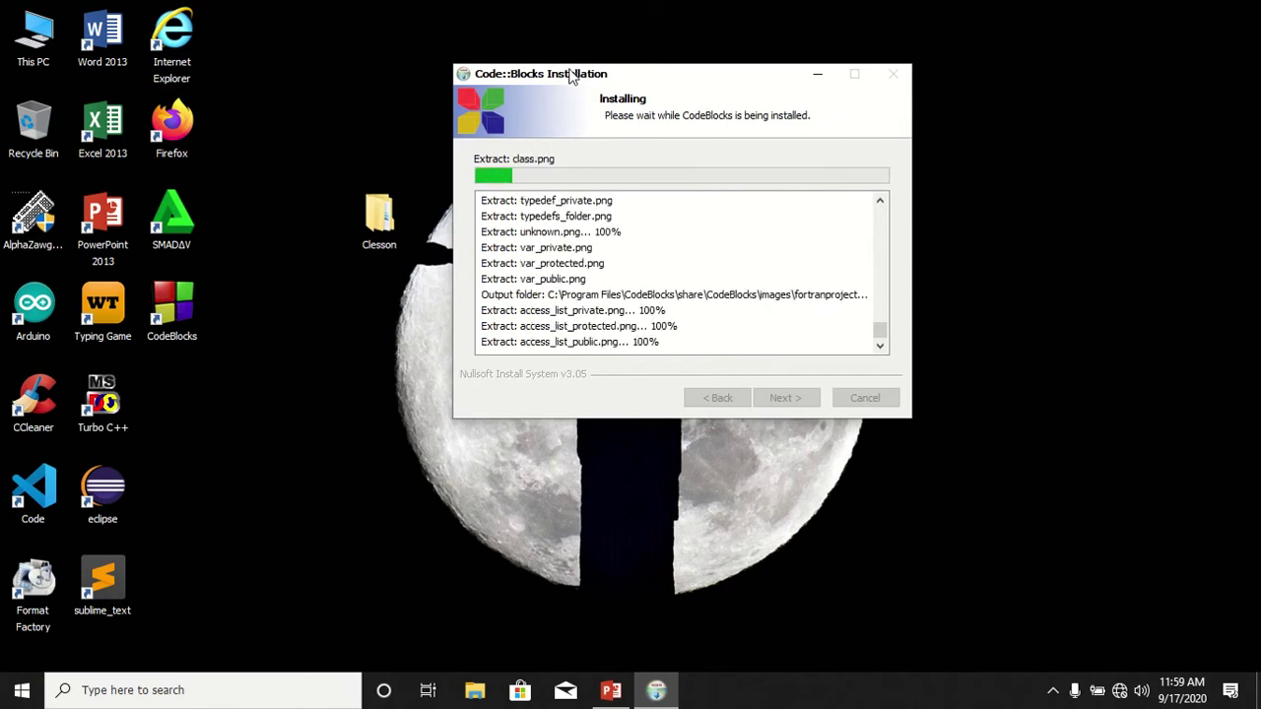
pyautogui.moveTo(571, 76); pyautogui.dragTo(627, 56)
pyautogui.click(308, 106)
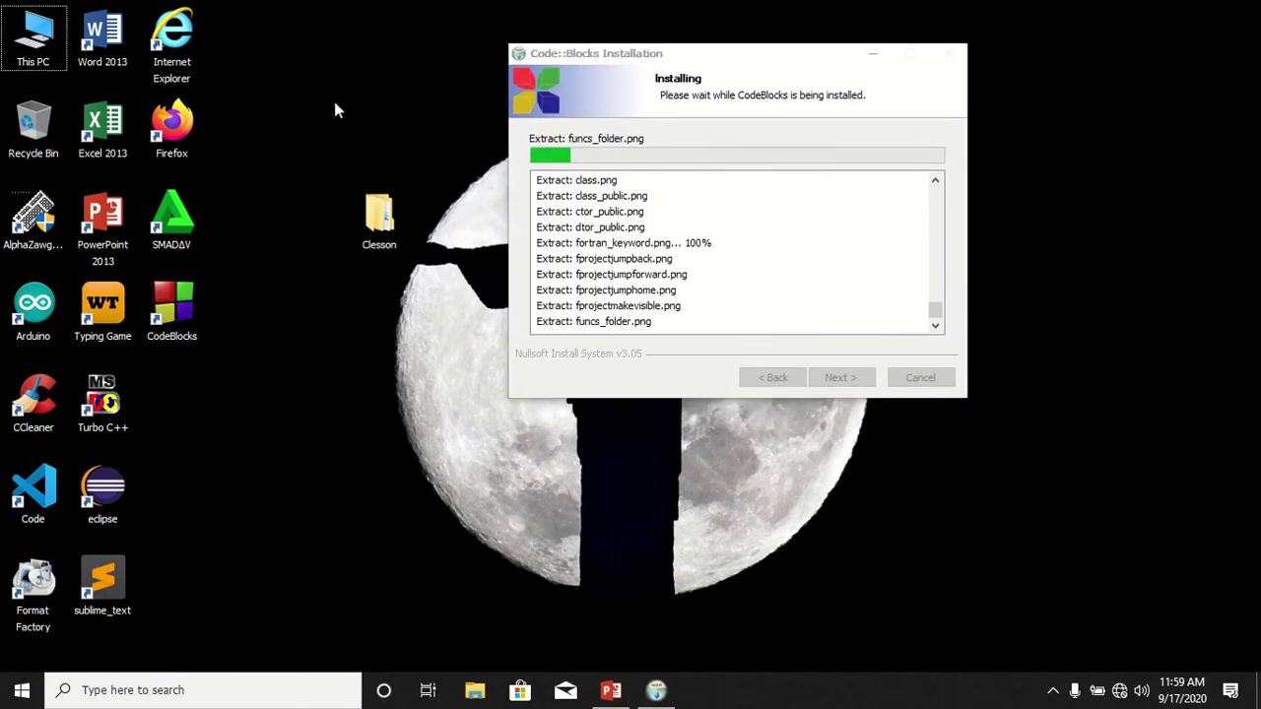
pyautogui.rightClick(304, 77)
pyautogui.click(348, 130)
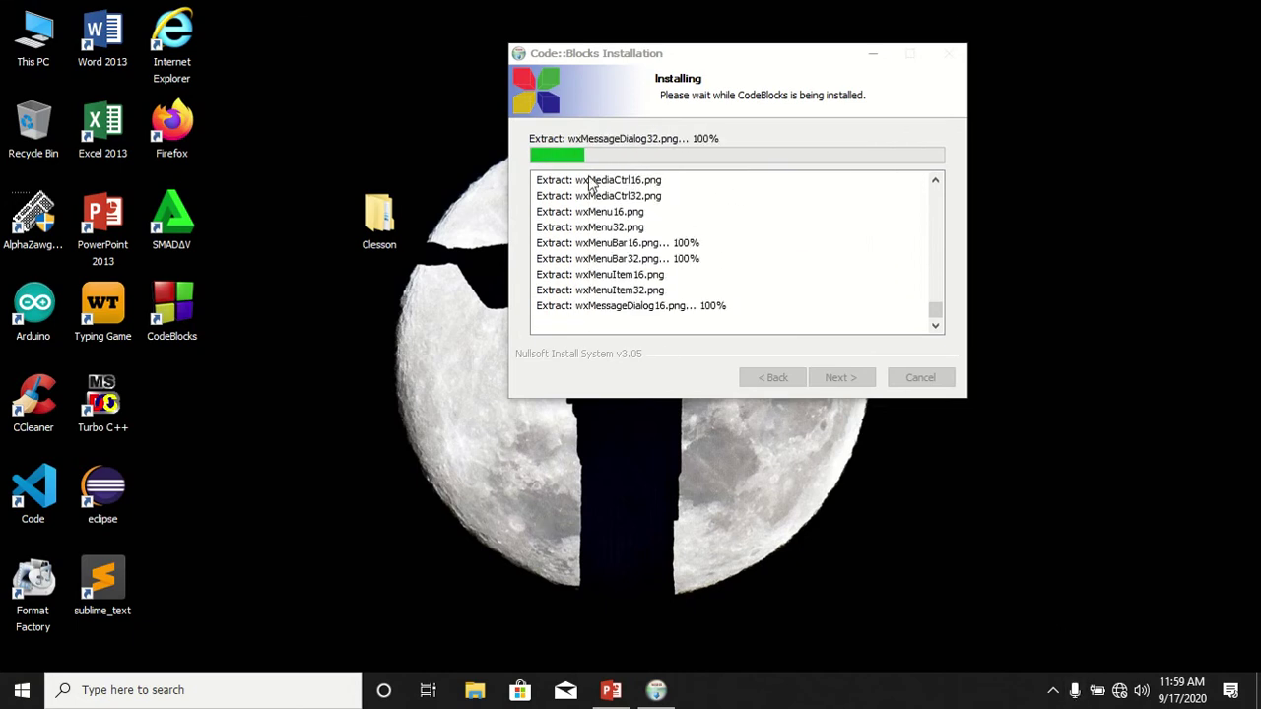
pyautogui.moveTo(690, 50)
pyautogui.mouseDown()
pyautogui.moveTo(659, 53)
pyautogui.moveTo(689, 44)
pyautogui.mouseUp()
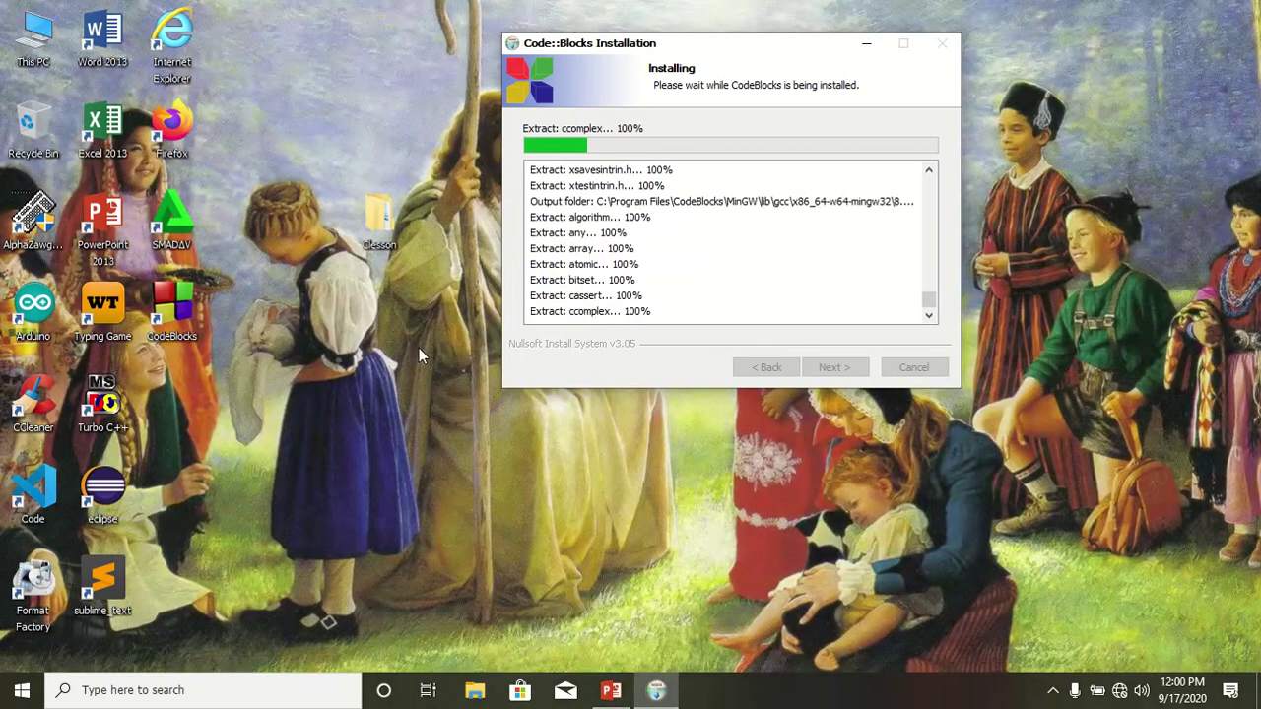
# Step: Apply the AngryBirdsMovie theme in the Windows personalisation settings and close the settings window
pyautogui.rightClick(289, 101)
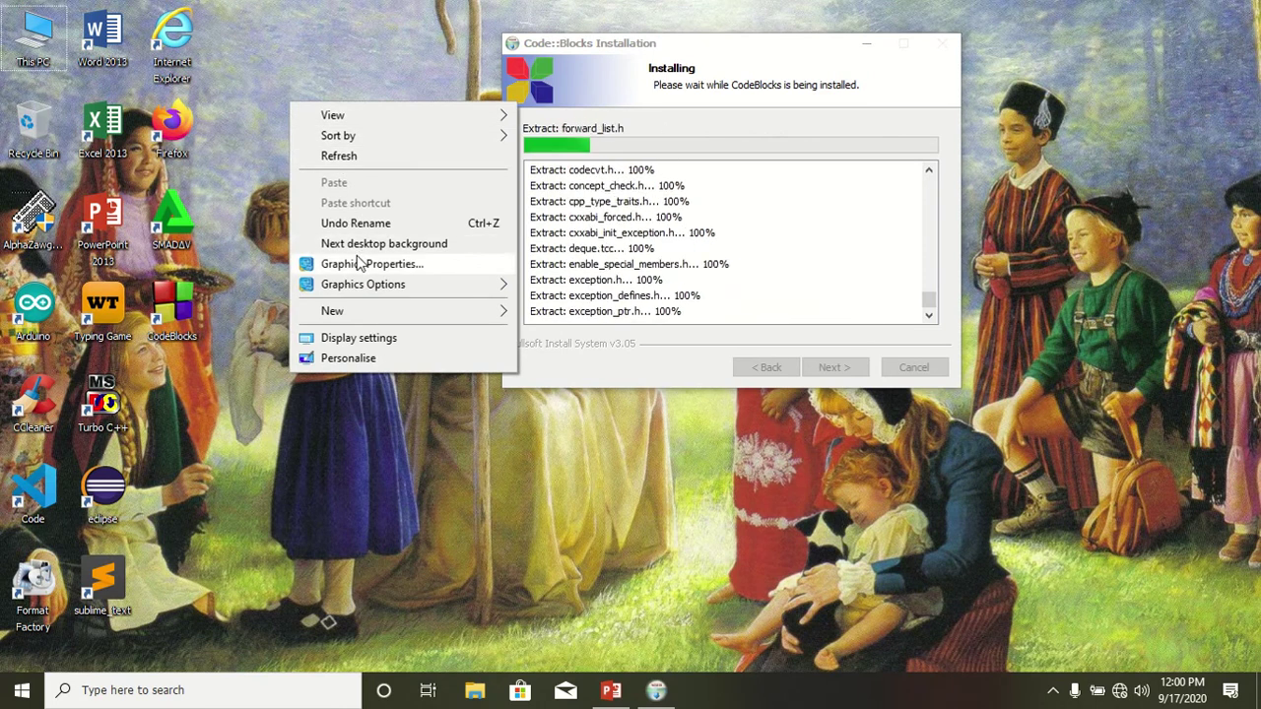
pyautogui.click(349, 360)
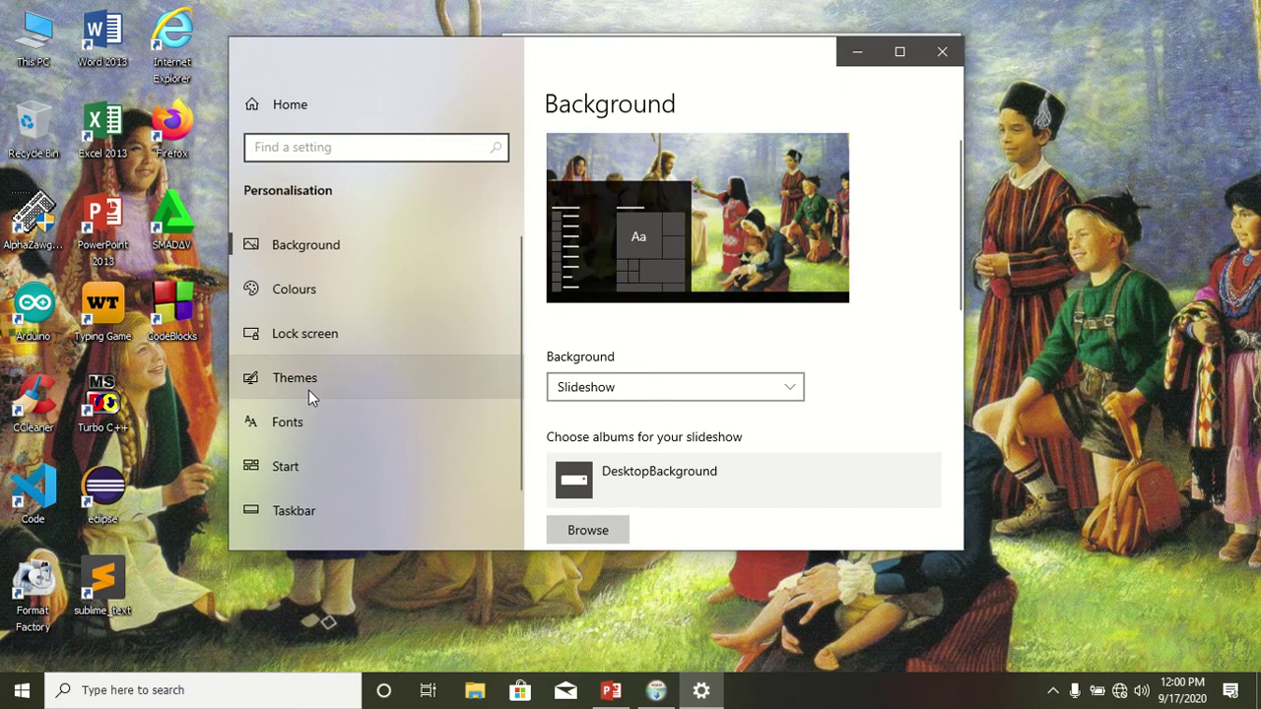
pyautogui.click(308, 390)
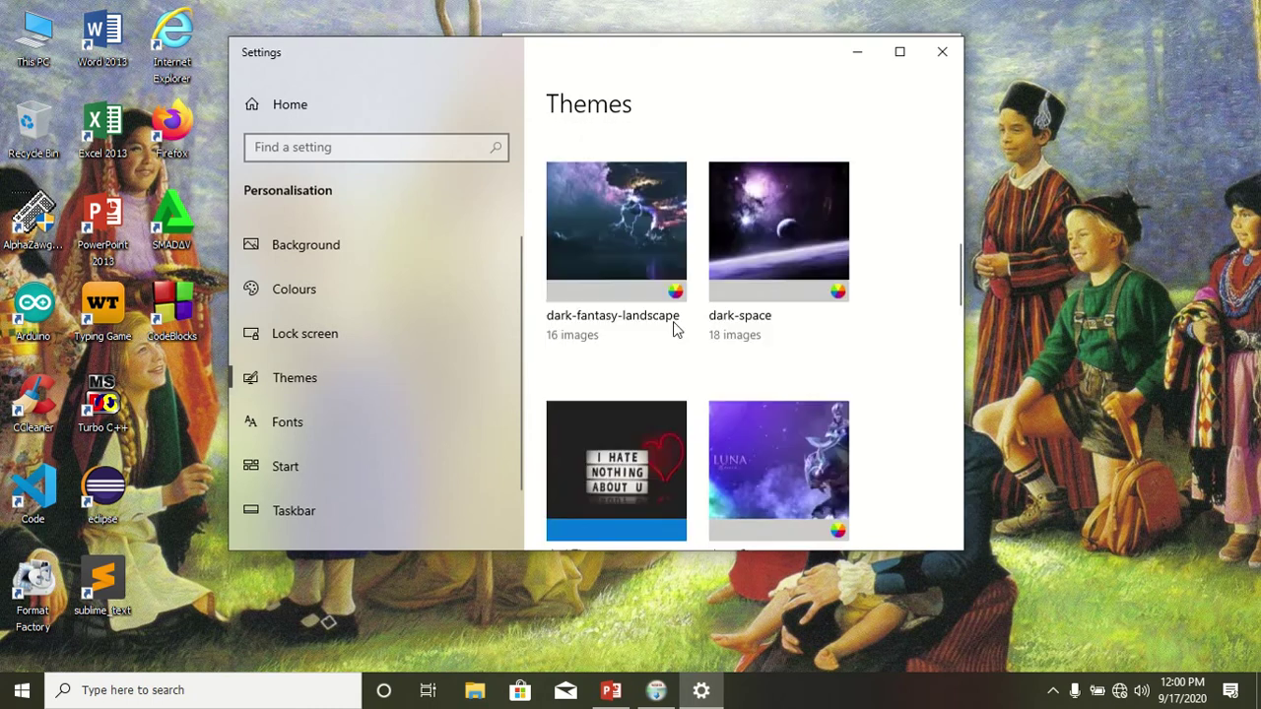
pyautogui.scroll(-10, 666, 337)
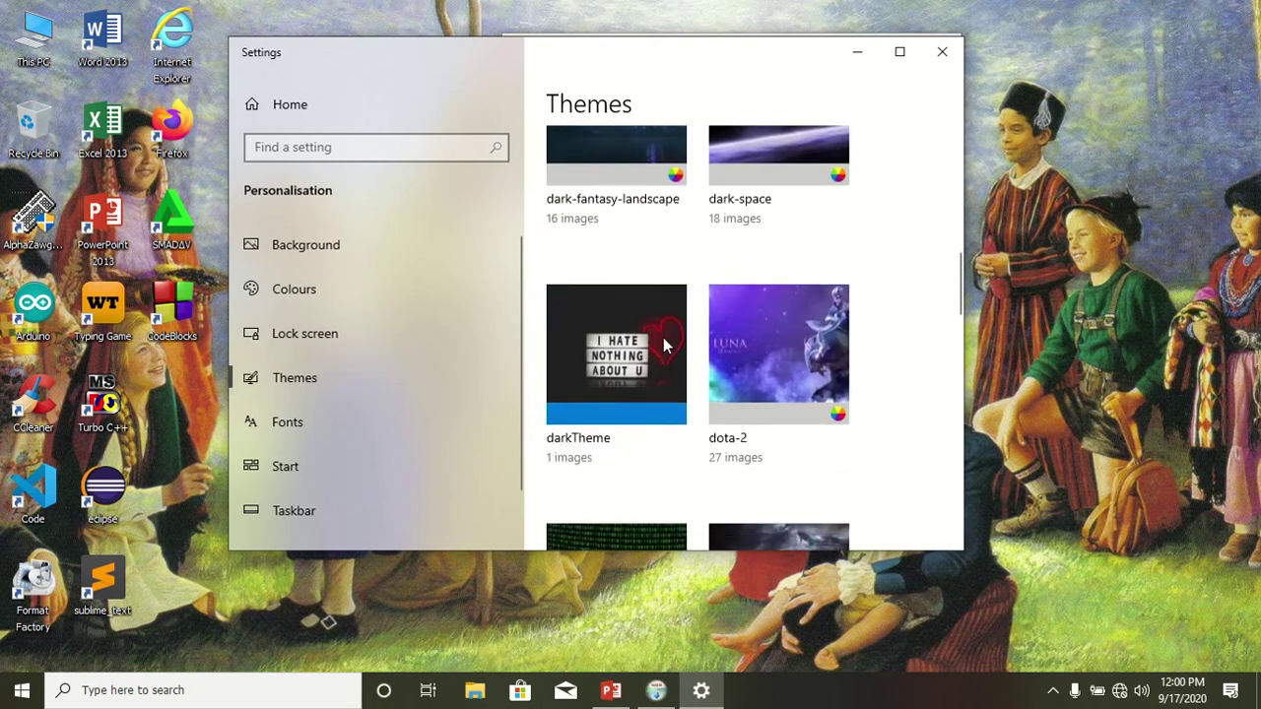
pyautogui.scroll(-3, 663, 337)
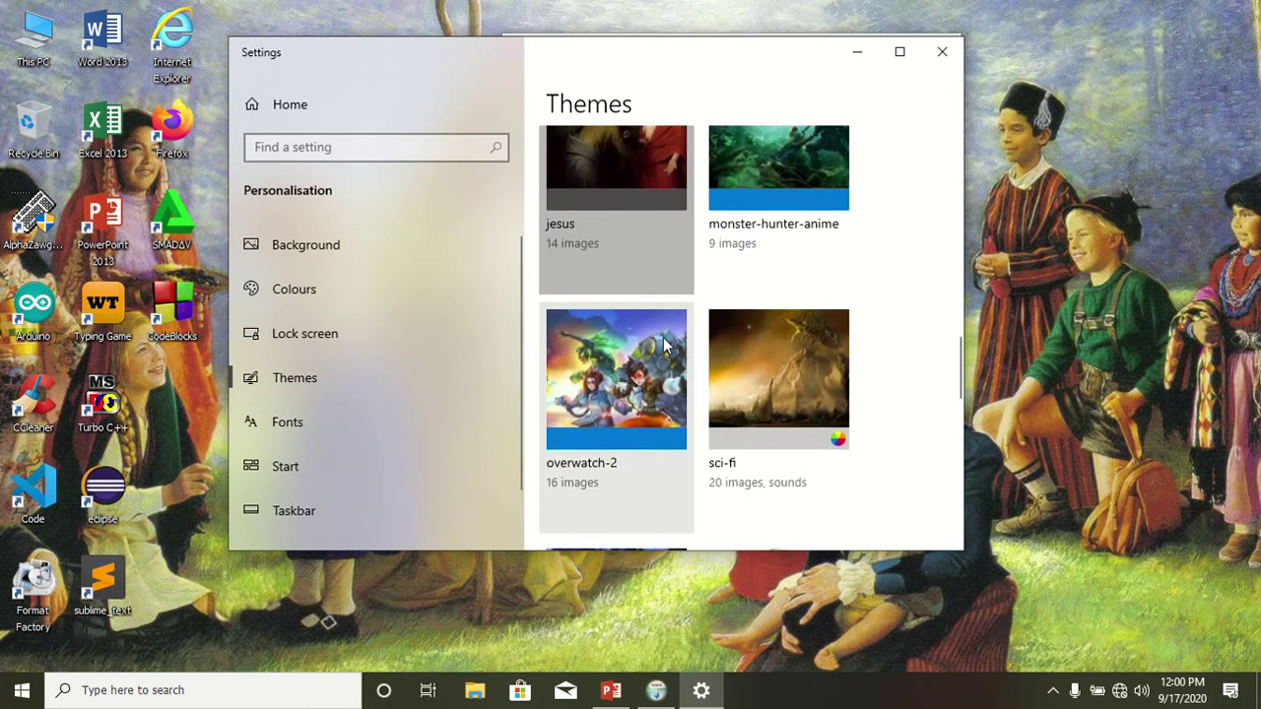
pyautogui.scroll(8, 664, 337)
pyautogui.scroll(3, 651, 269)
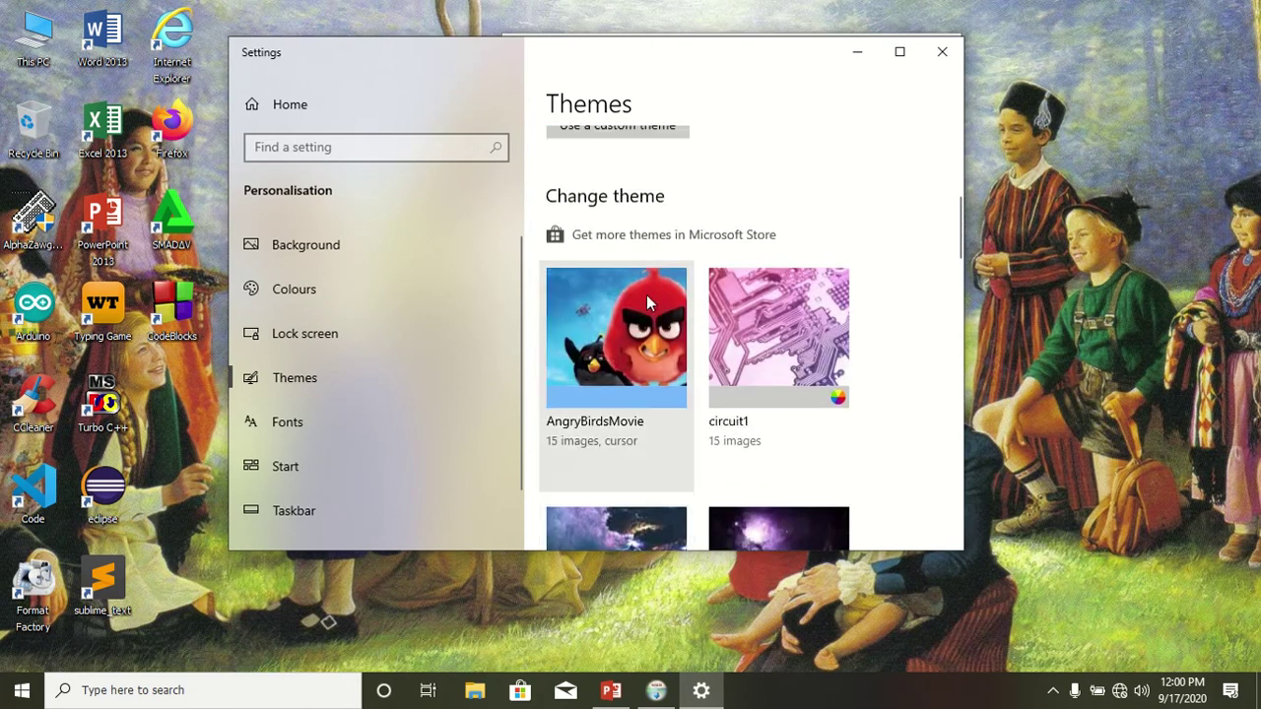
pyautogui.click(646, 302)
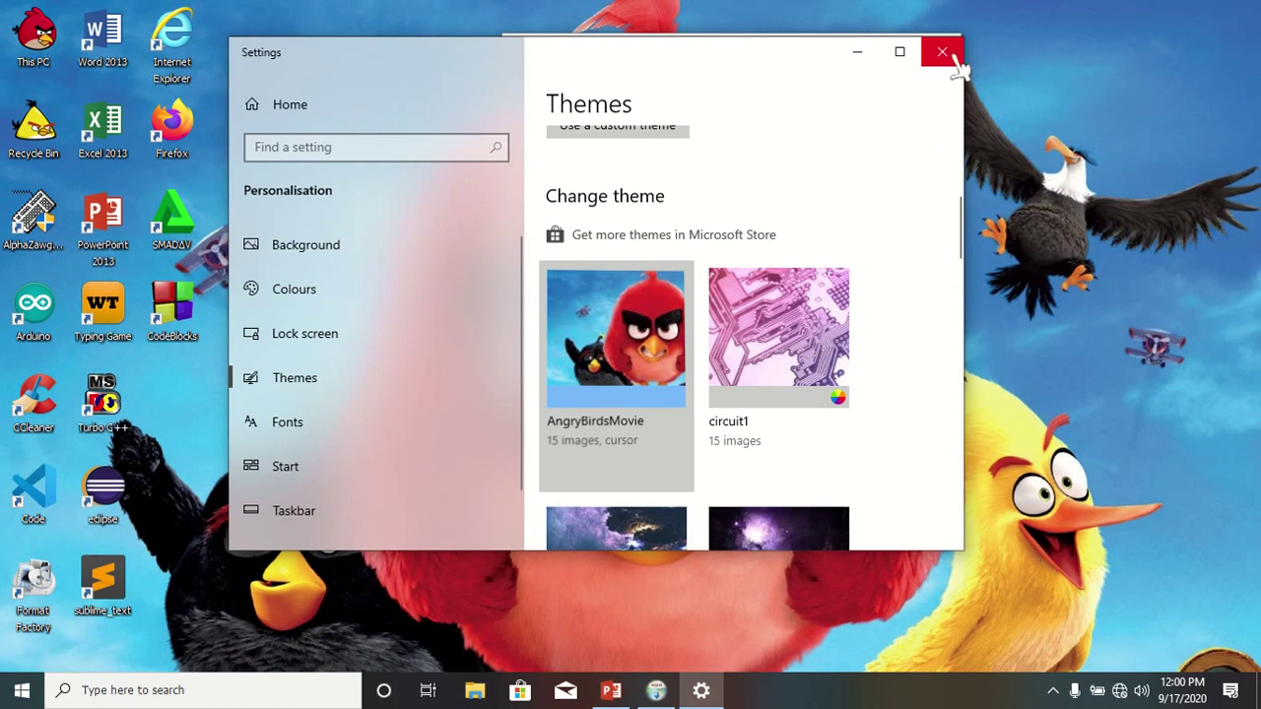
pyautogui.click(943, 52)
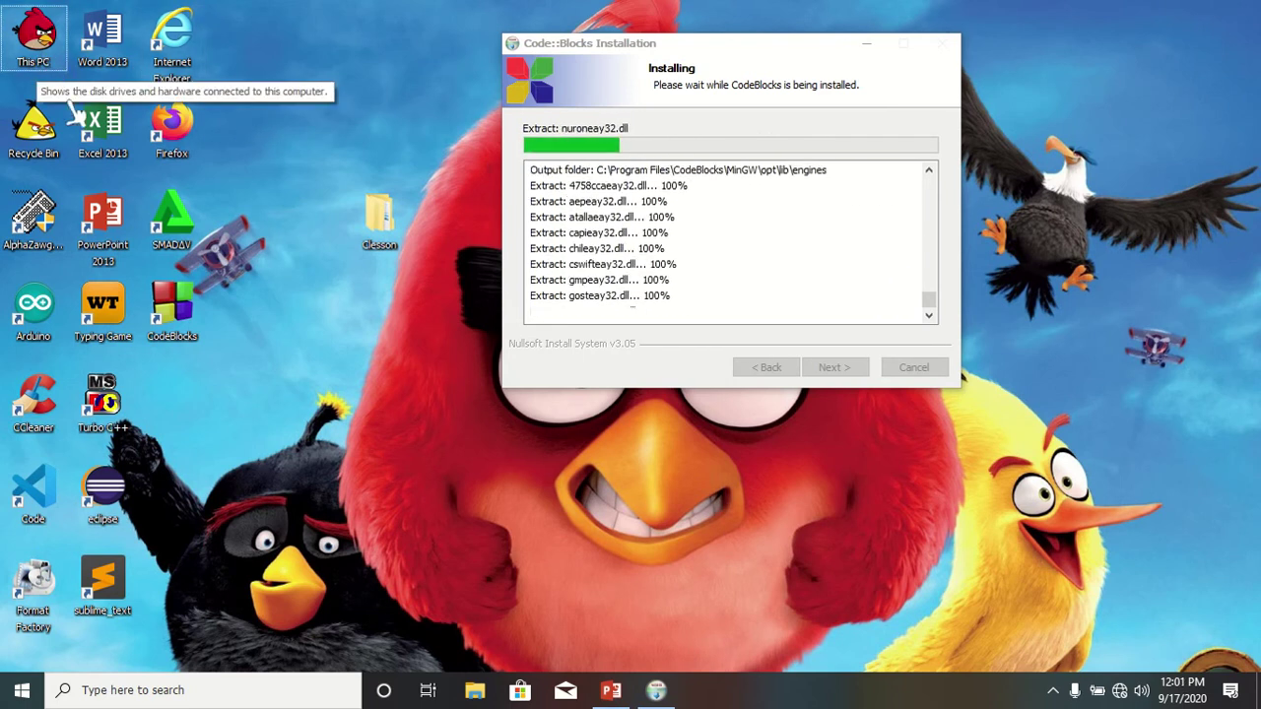
pyautogui.click(45, 148)
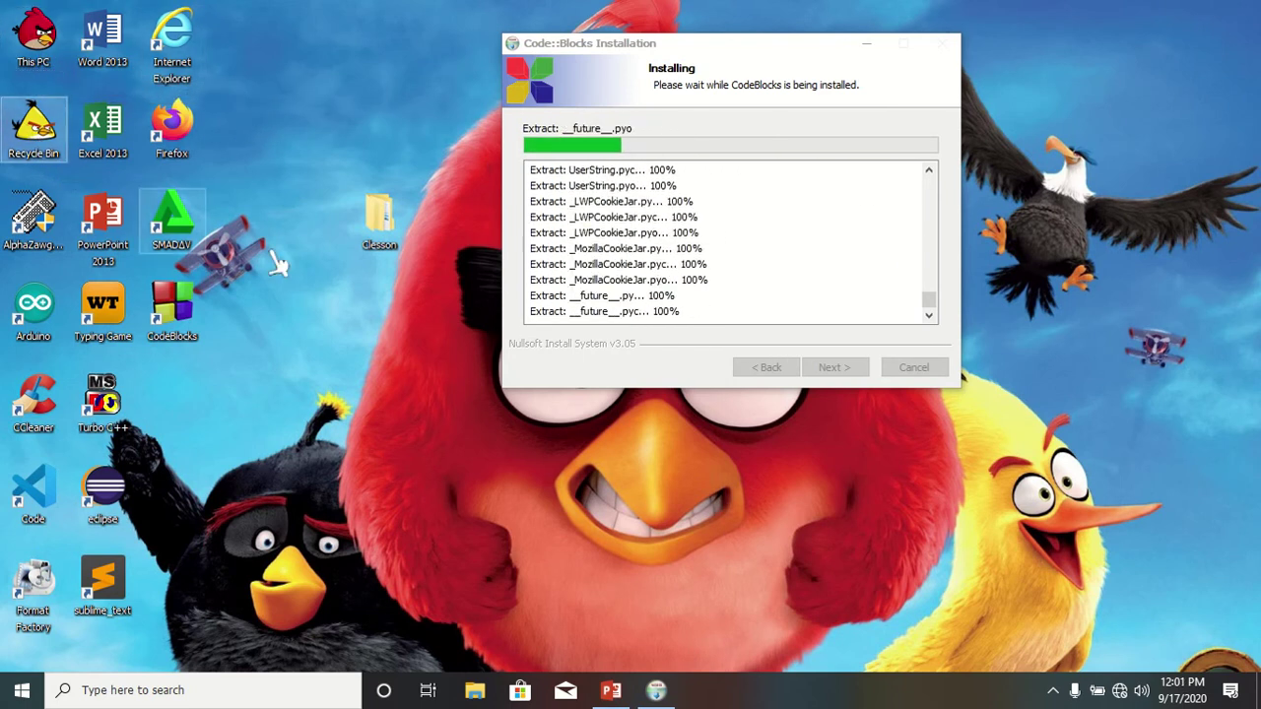
pyautogui.moveTo(746, 62); pyautogui.dragTo(721, 61)
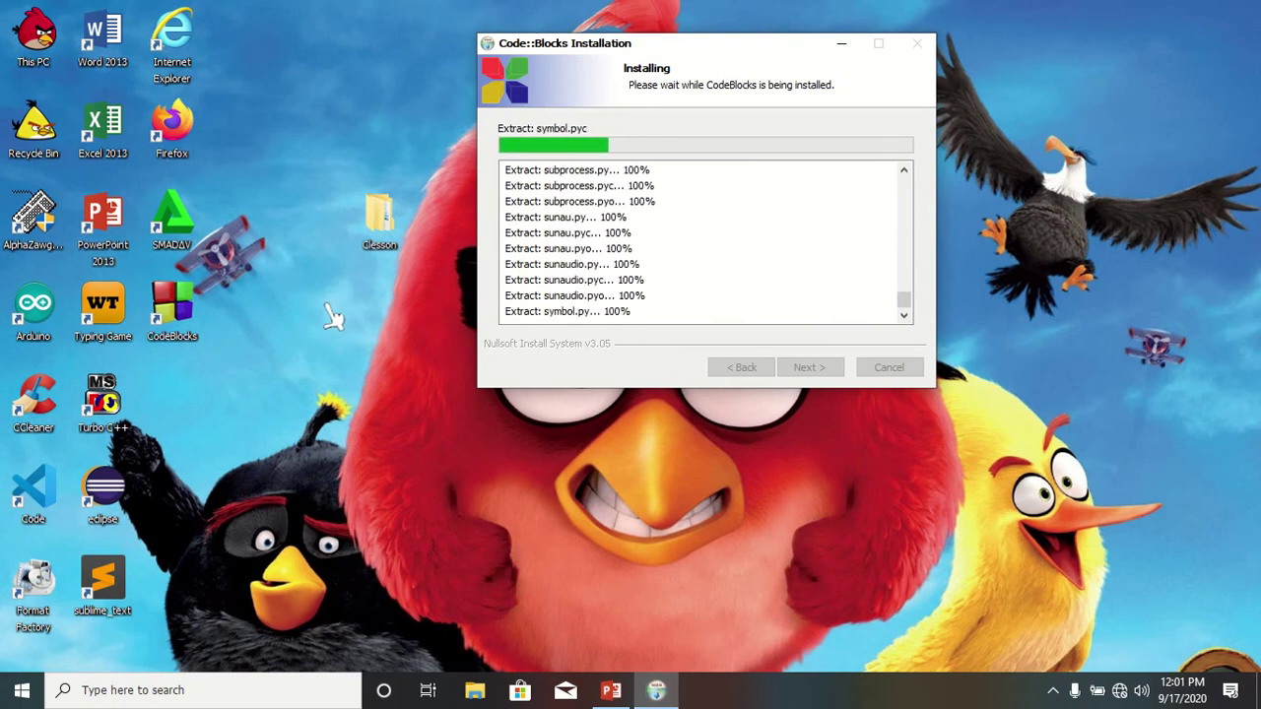
pyautogui.moveTo(543, 14)
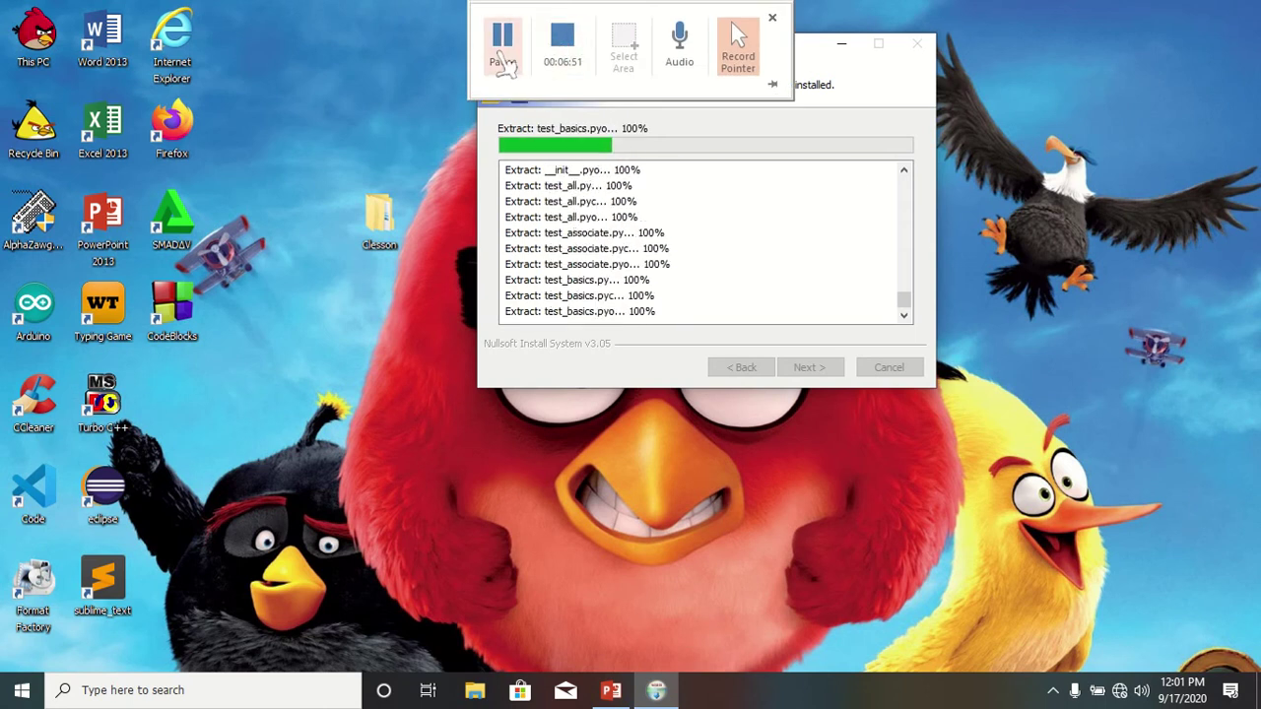
pyautogui.click(502, 44)
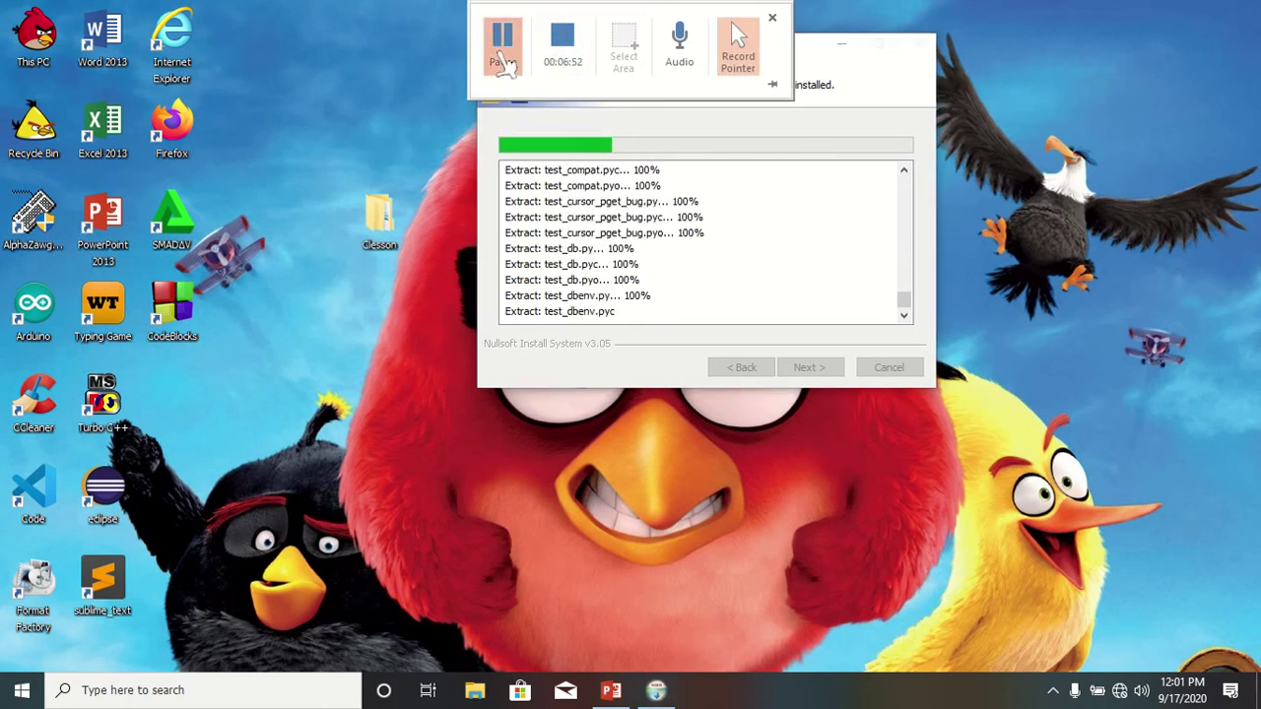
# Step: Finish the Code::Blocks installation without running the program right away and close the setup wizard
pyautogui.click(503, 45)
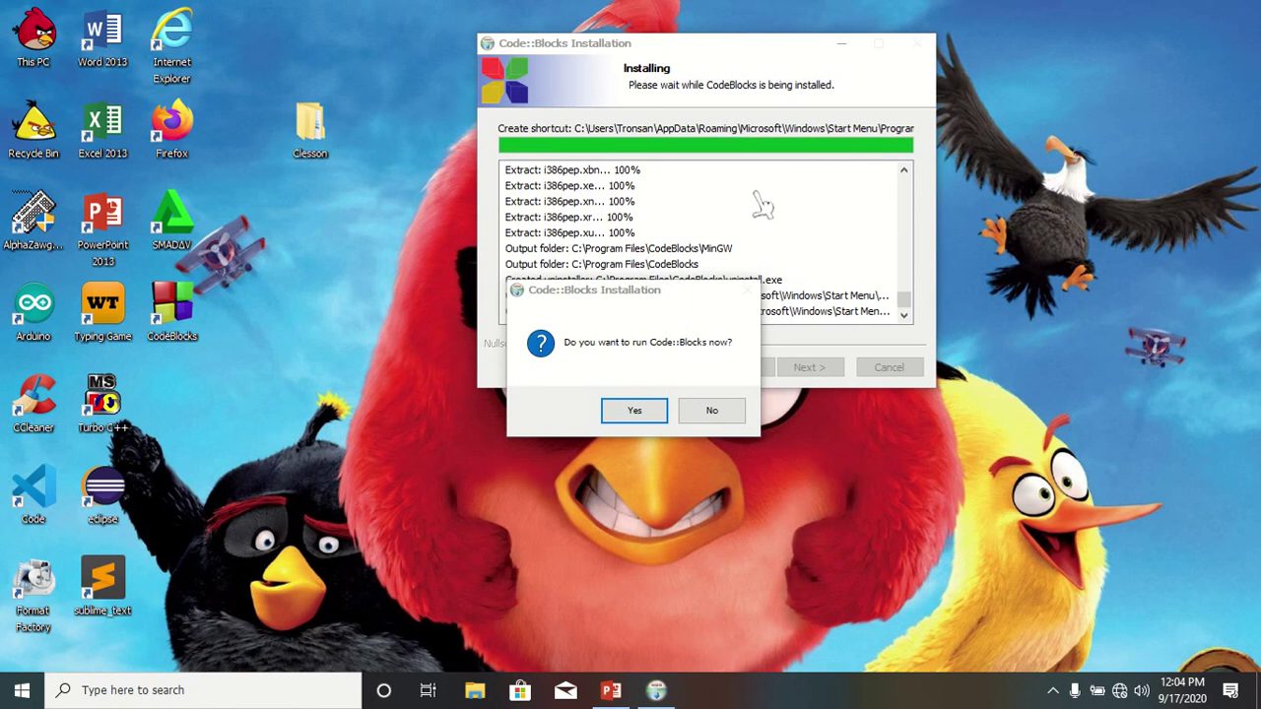
pyautogui.click(705, 417)
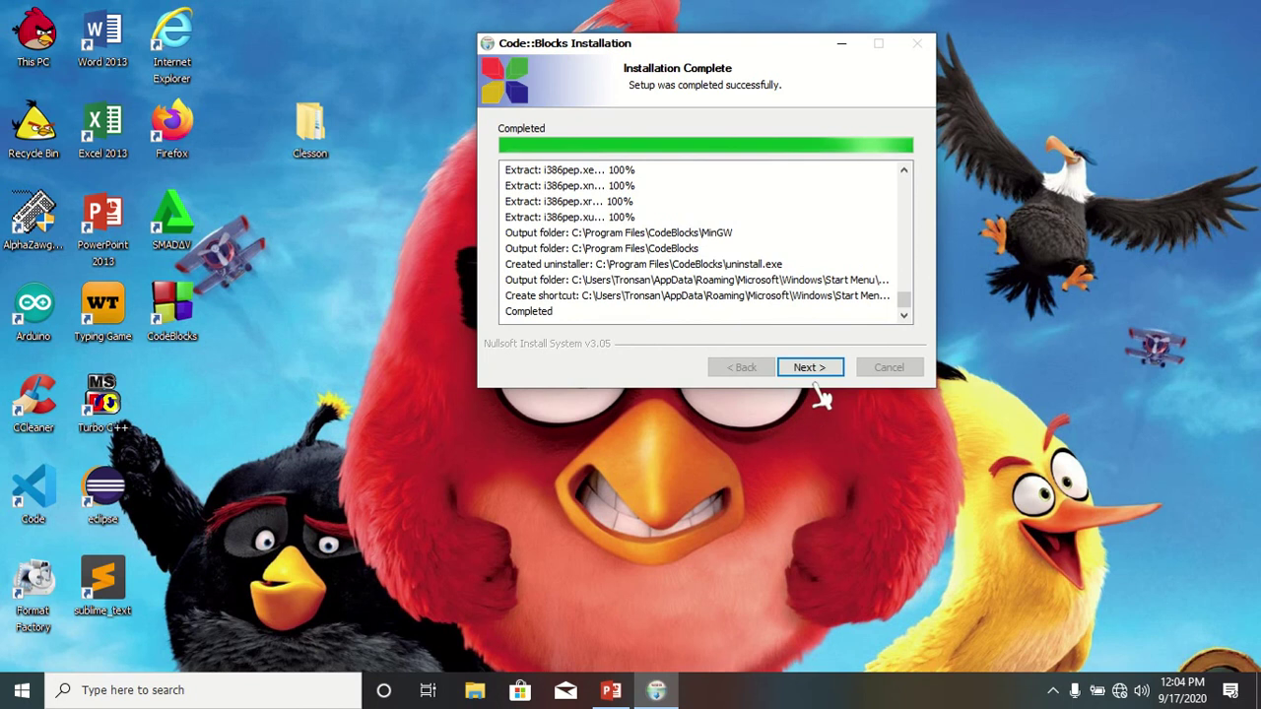
pyautogui.click(810, 368)
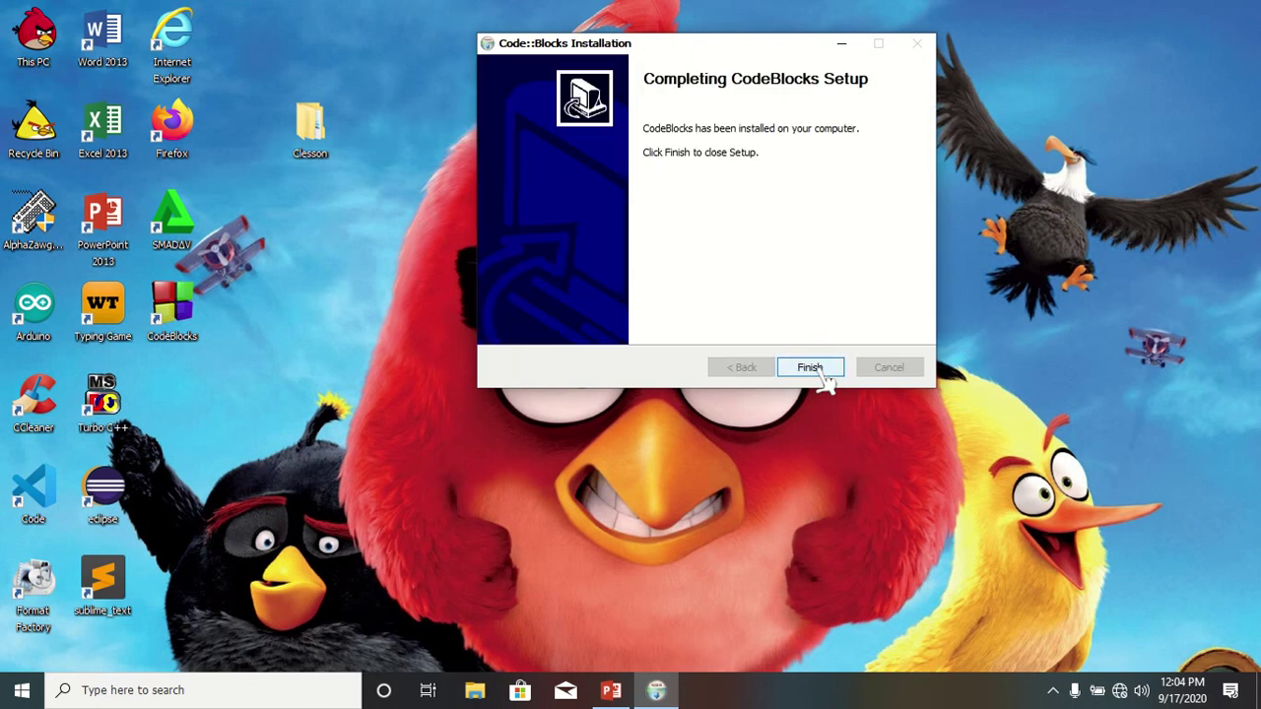
pyautogui.click(818, 371)
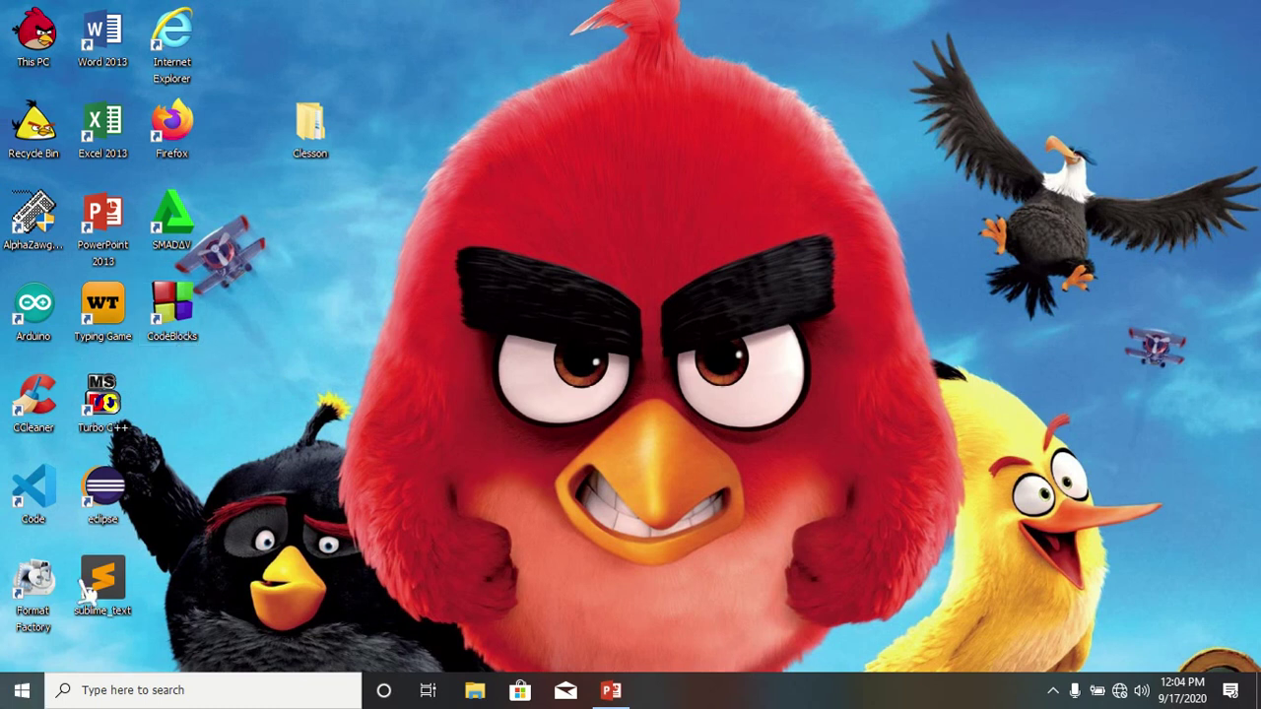
# Step: Launch CodeBlocks from the desktop and enlarge the start page area by shrinking the logs pane
pyautogui.doubleClick(190, 317)
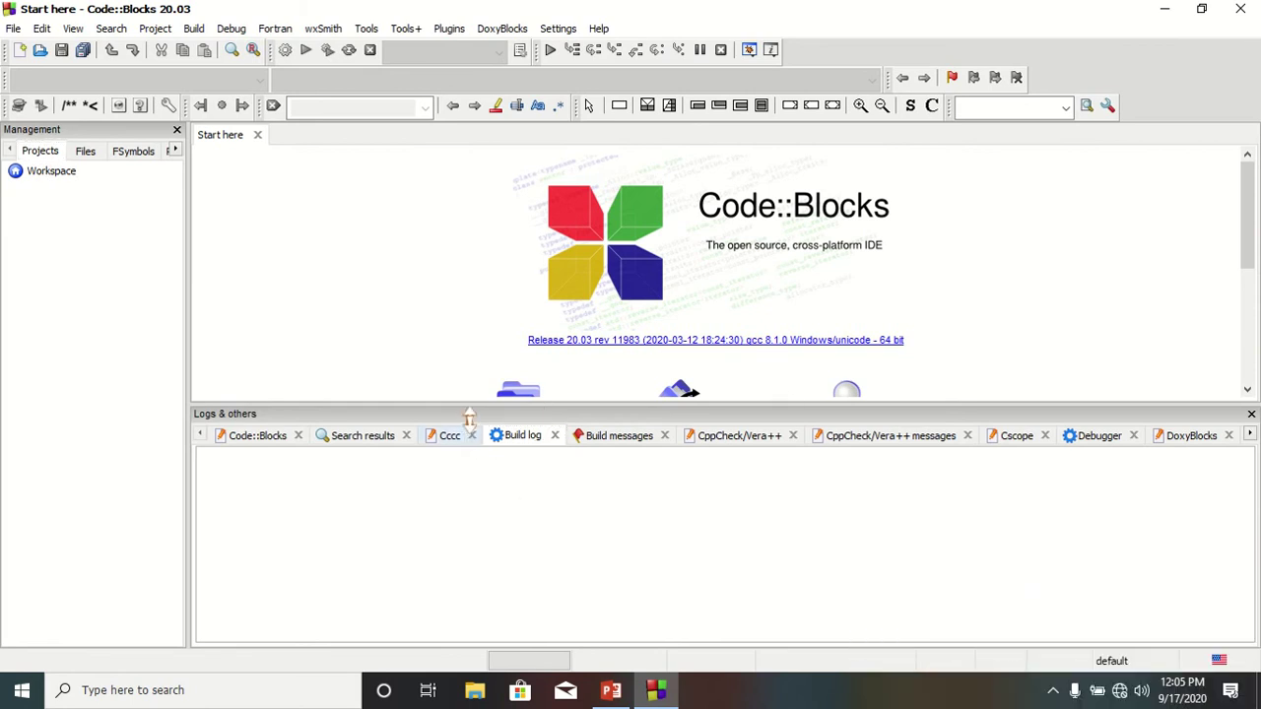
pyautogui.moveTo(469, 409); pyautogui.dragTo(450, 507)
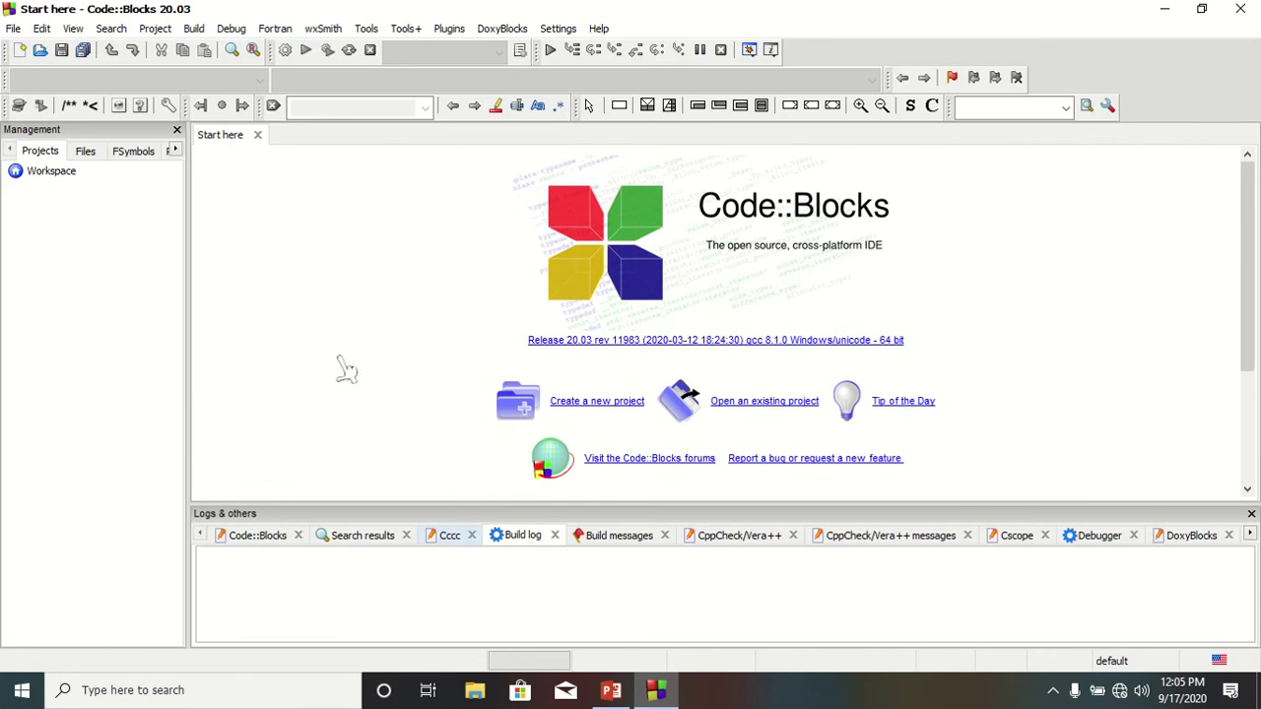
pyautogui.click(56, 175)
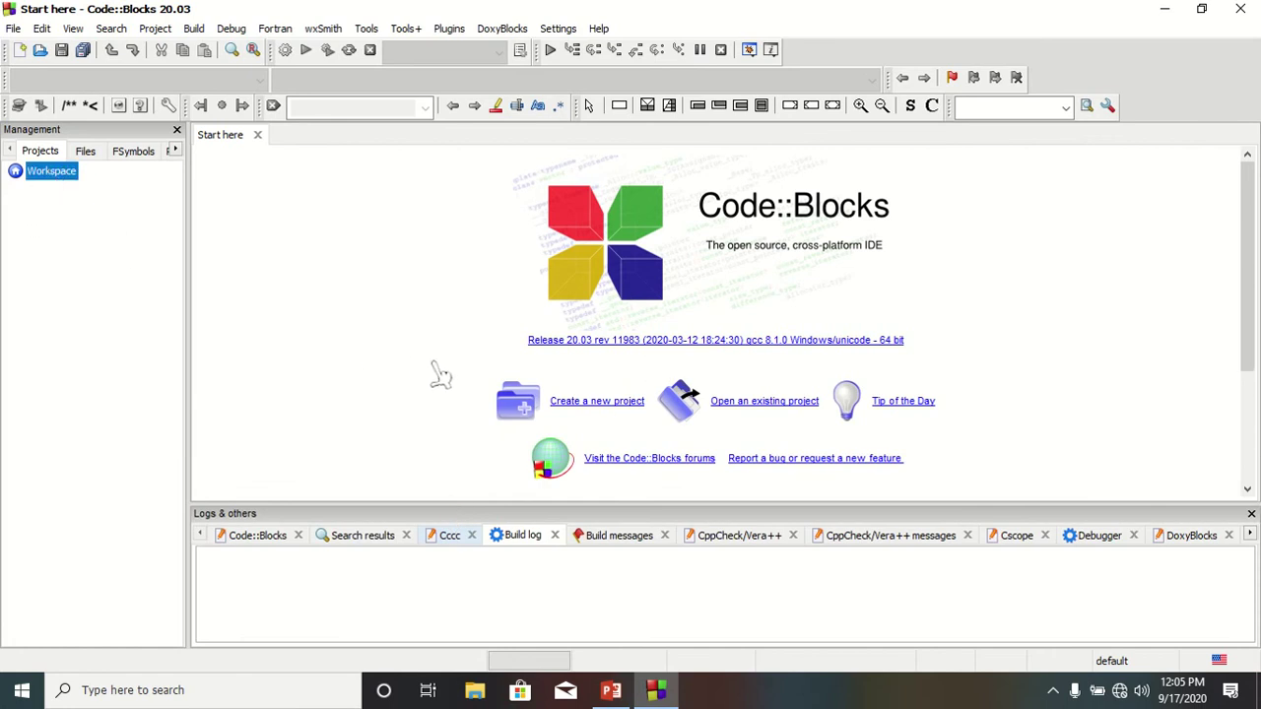
# Step: Create a C++ console application project titled dell in the Clesson folder, using the GNU GCC Compiler with Debug and Release configurations
pyautogui.click(591, 401)
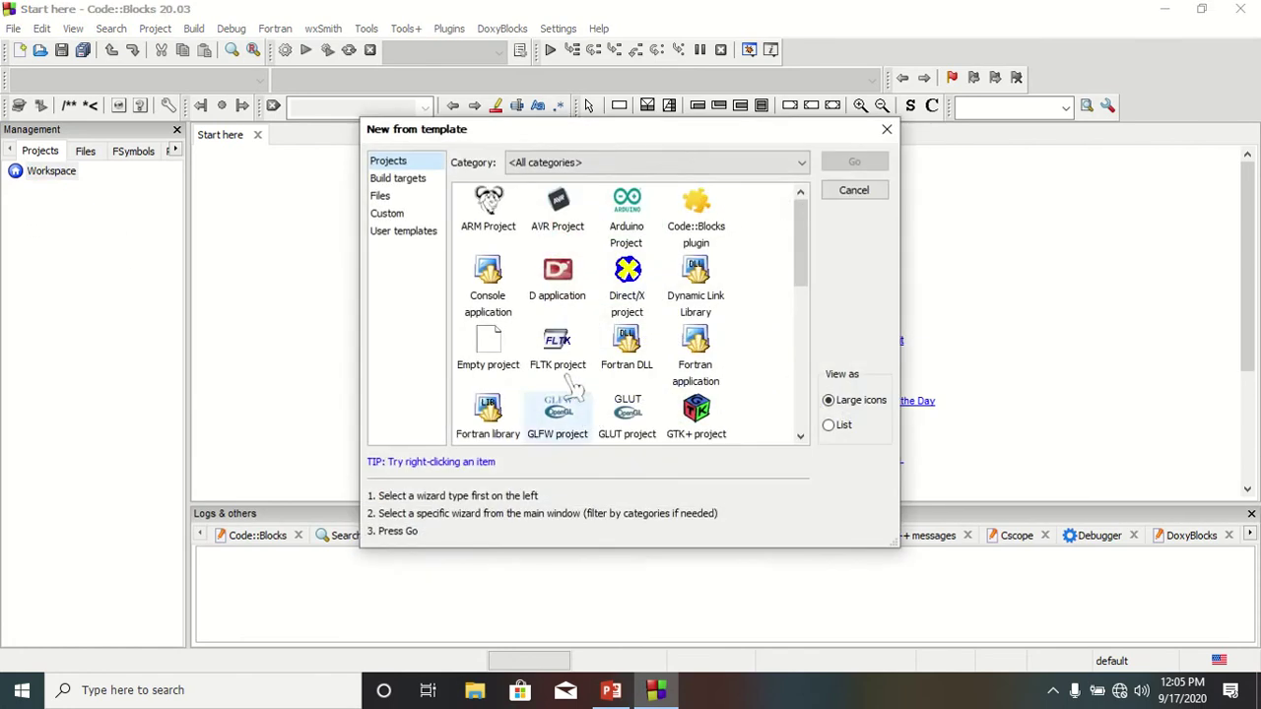
pyautogui.click(487, 283)
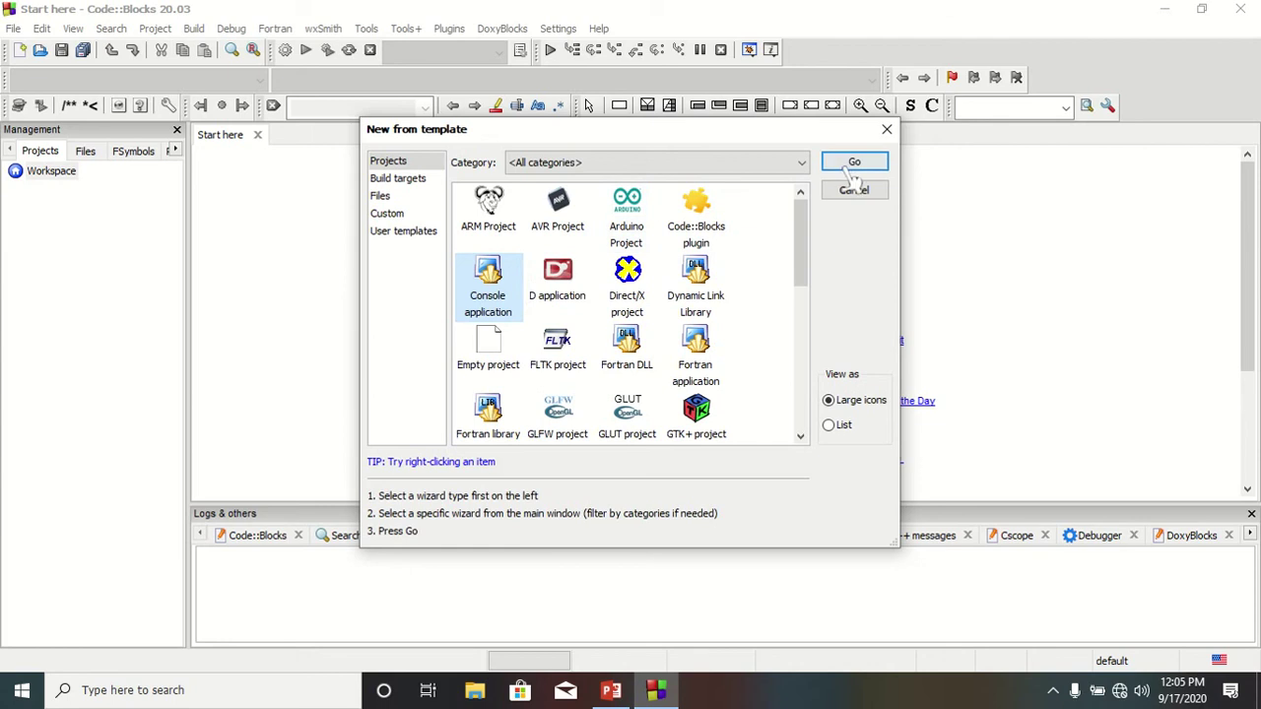
pyautogui.click(854, 162)
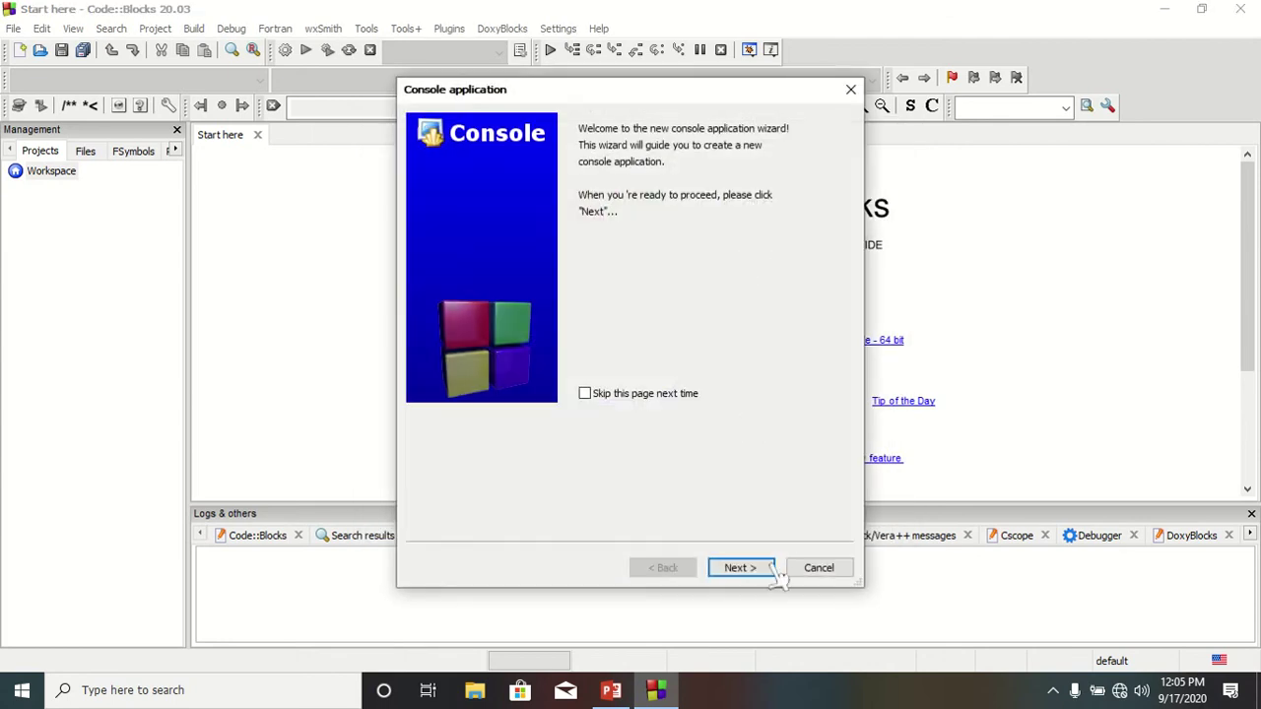
pyautogui.click(774, 572)
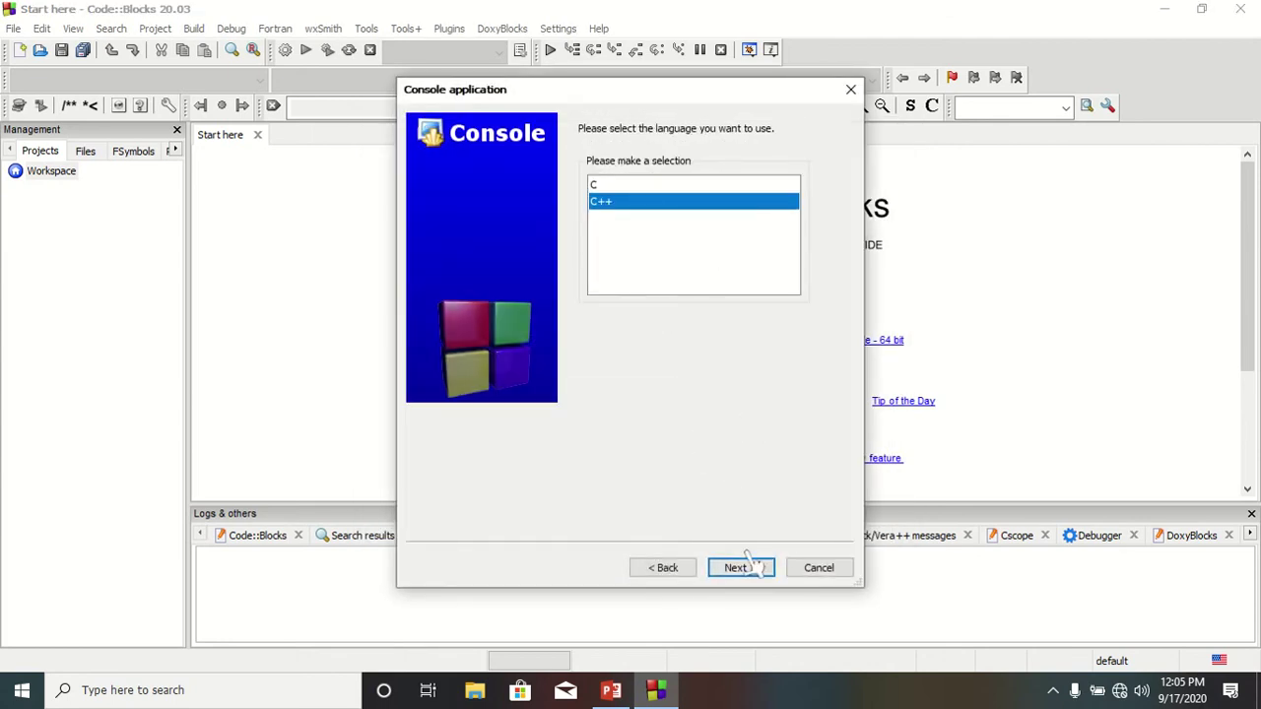
pyautogui.click(741, 569)
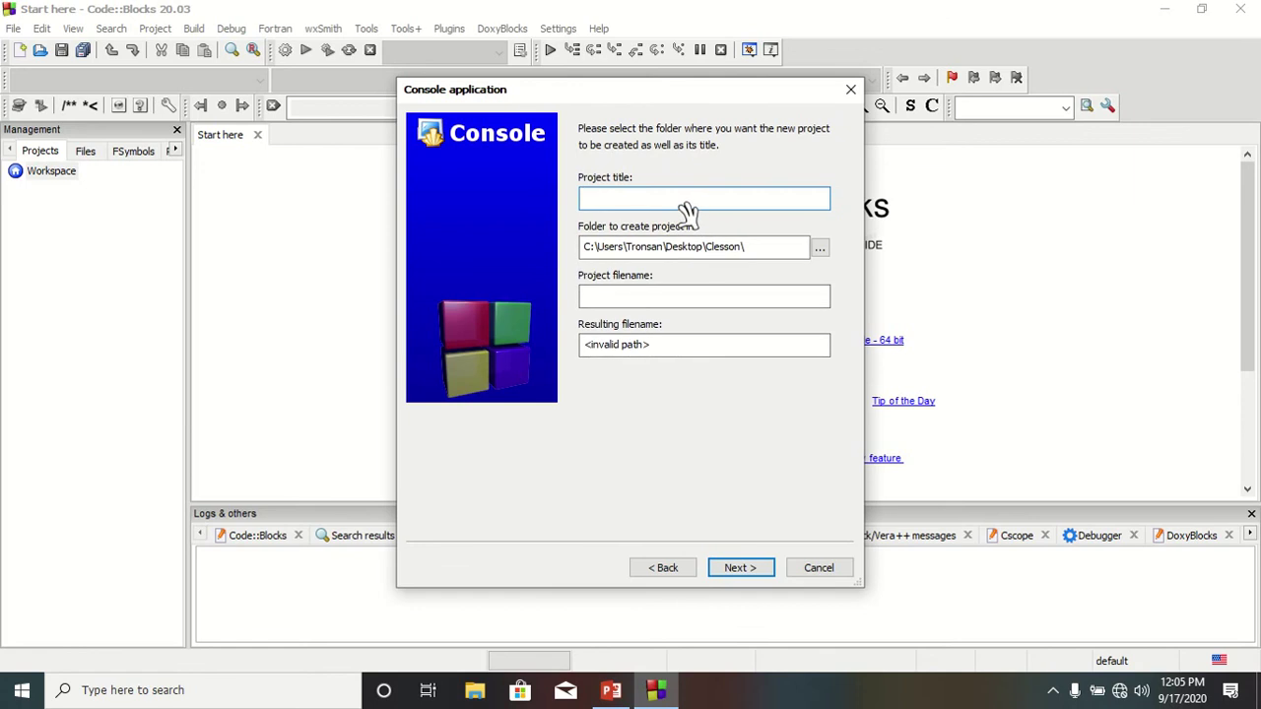
pyautogui.write('dell')
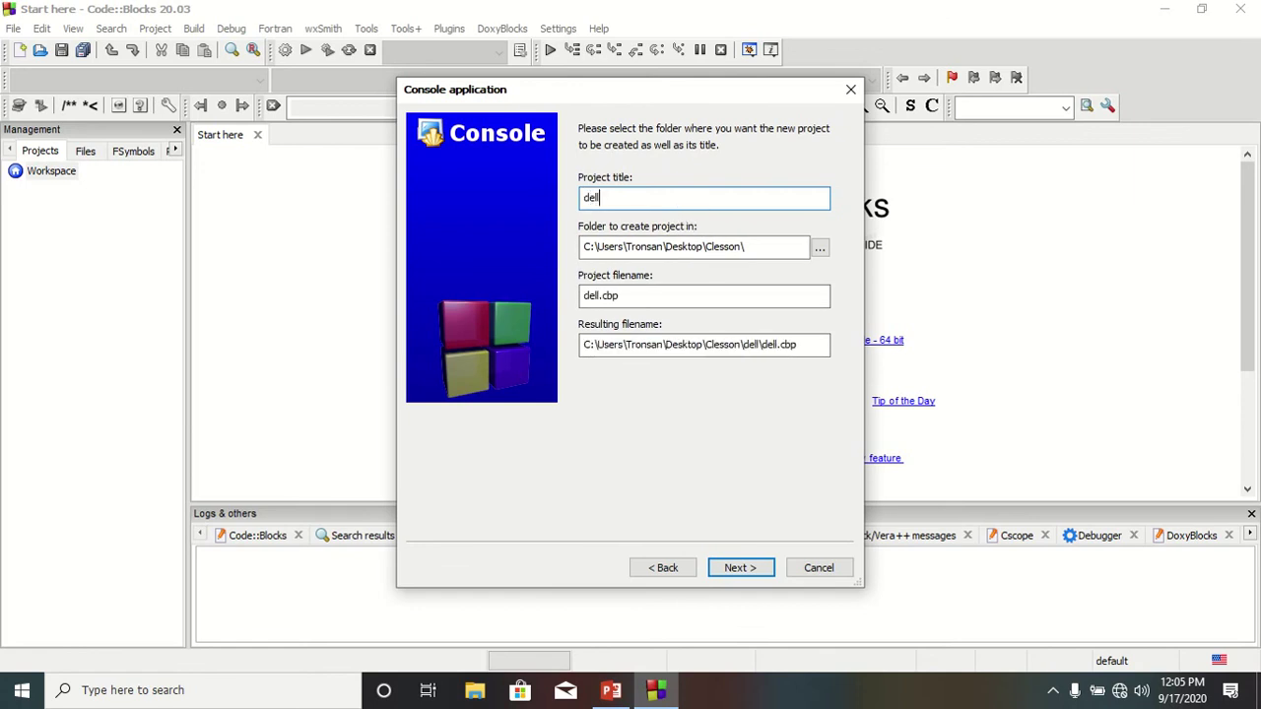
pyautogui.click(757, 574)
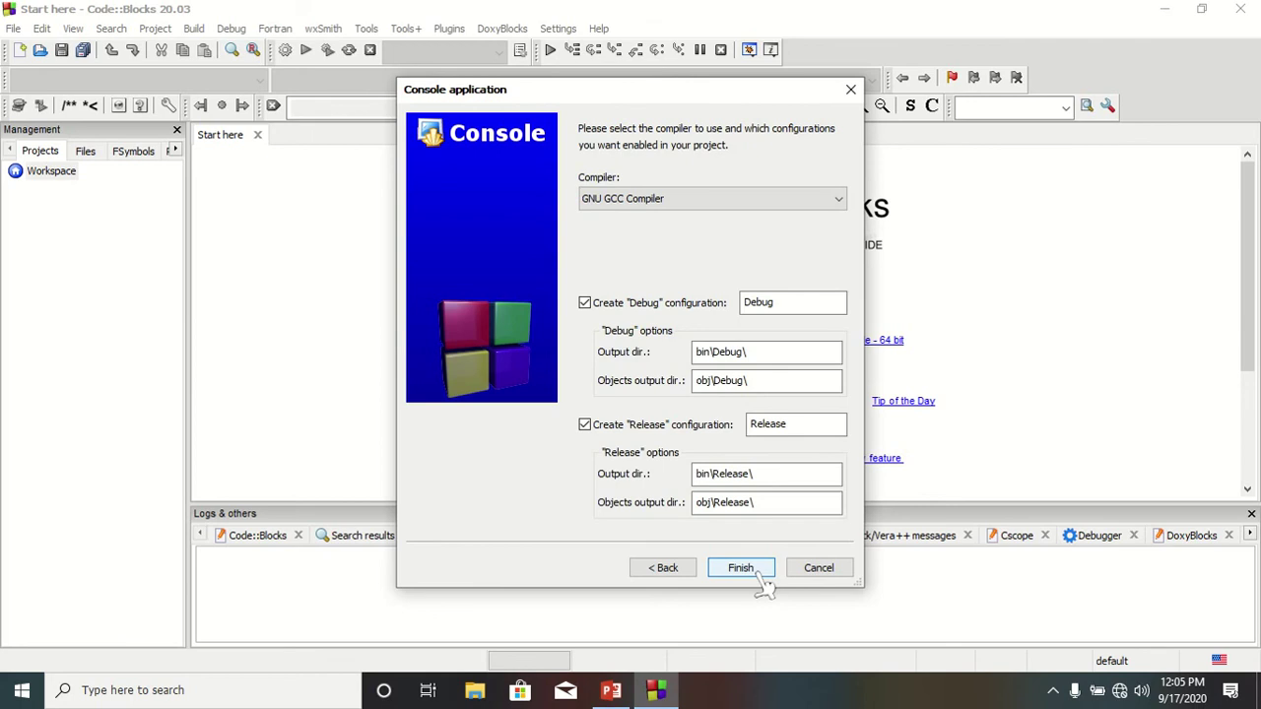
pyautogui.click(747, 572)
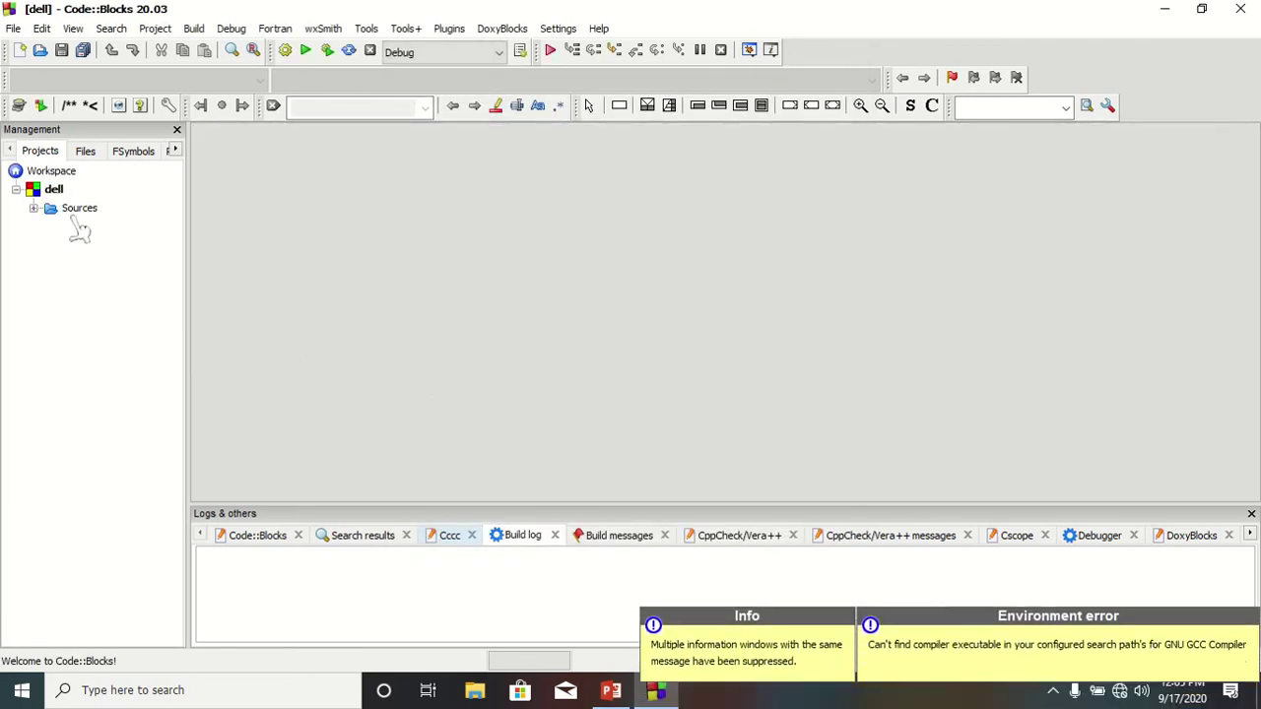
# Step: Open main.cpp from the dell project's Sources folder in the editor
pyautogui.click(34, 209)
pyautogui.click(94, 237)
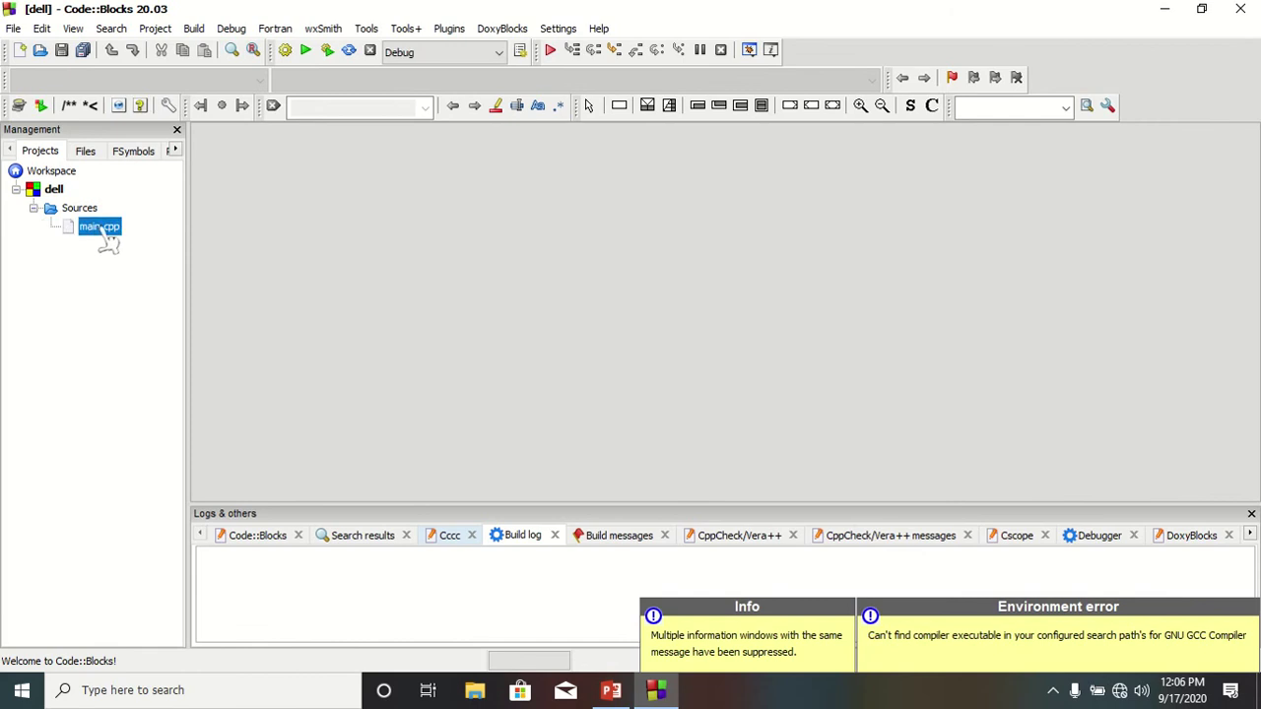
pyautogui.doubleClick(102, 234)
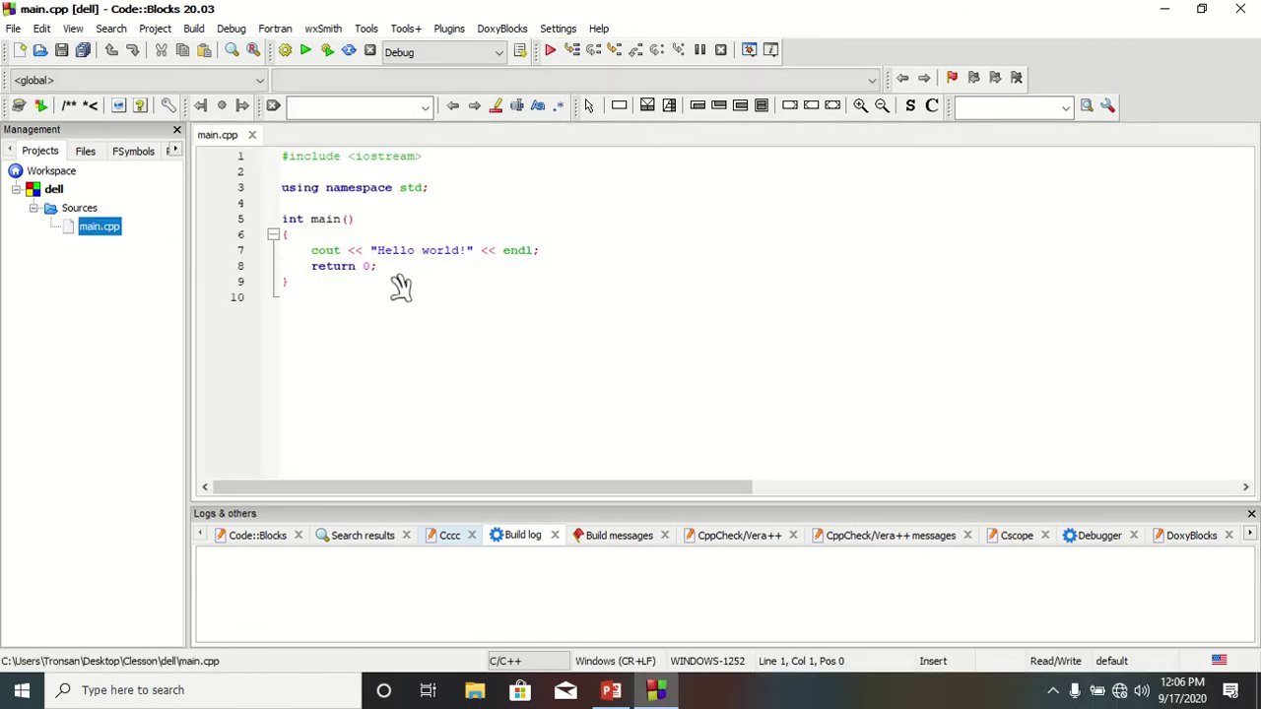
pyautogui.click(400, 286)
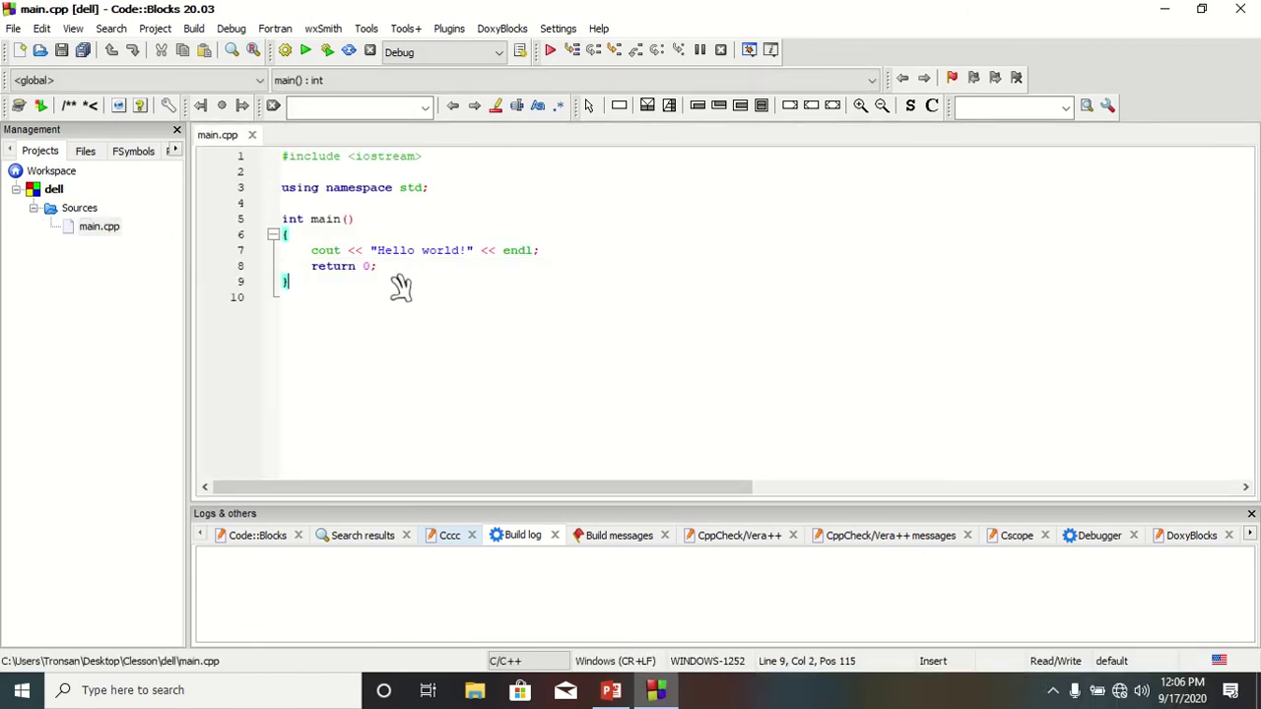
# Step: Try to build and run the dell project and read through the build log
pyautogui.click(328, 52)
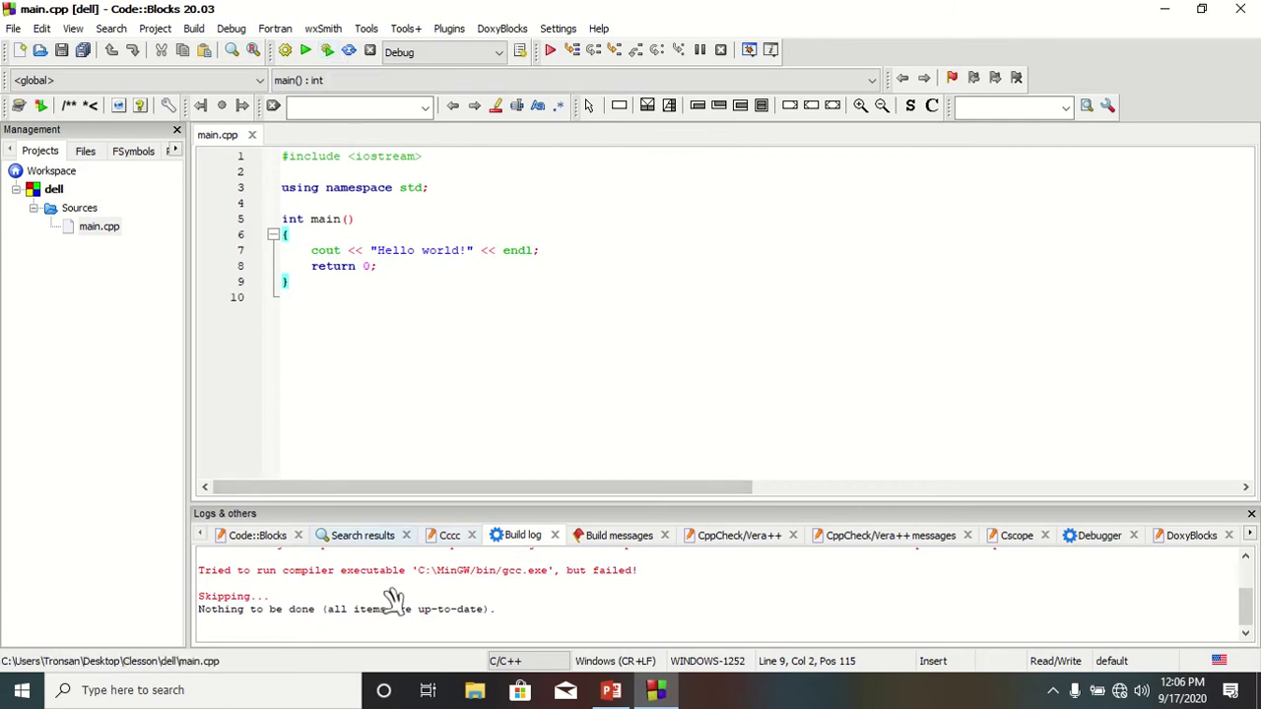
pyautogui.scroll(2, 394, 598)
pyautogui.scroll(-3, 394, 598)
# Step: Auto-detect the GNU GCC Compiler's installation directory as C:\Program Files\CodeBlocks\MinGW in the global toolchain settings, check its paths and apply
pyautogui.click(558, 28)
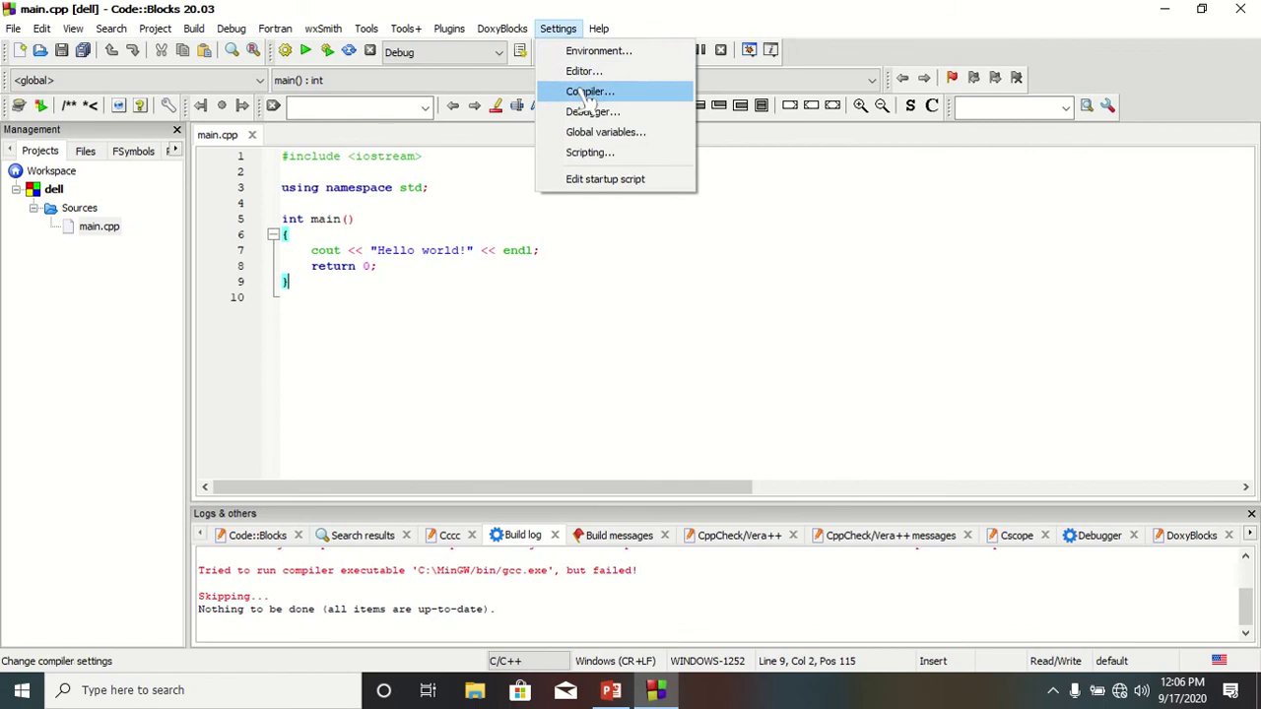
pyautogui.click(583, 92)
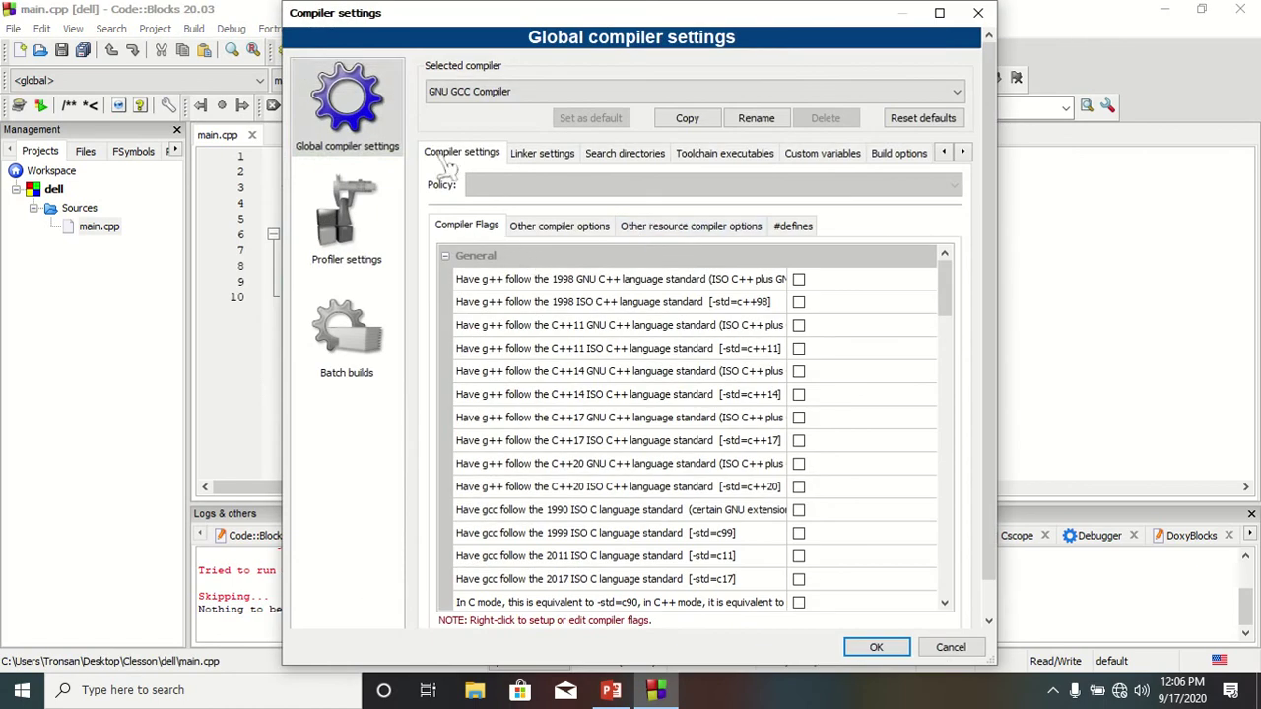
pyautogui.scroll(-1, 373, 107)
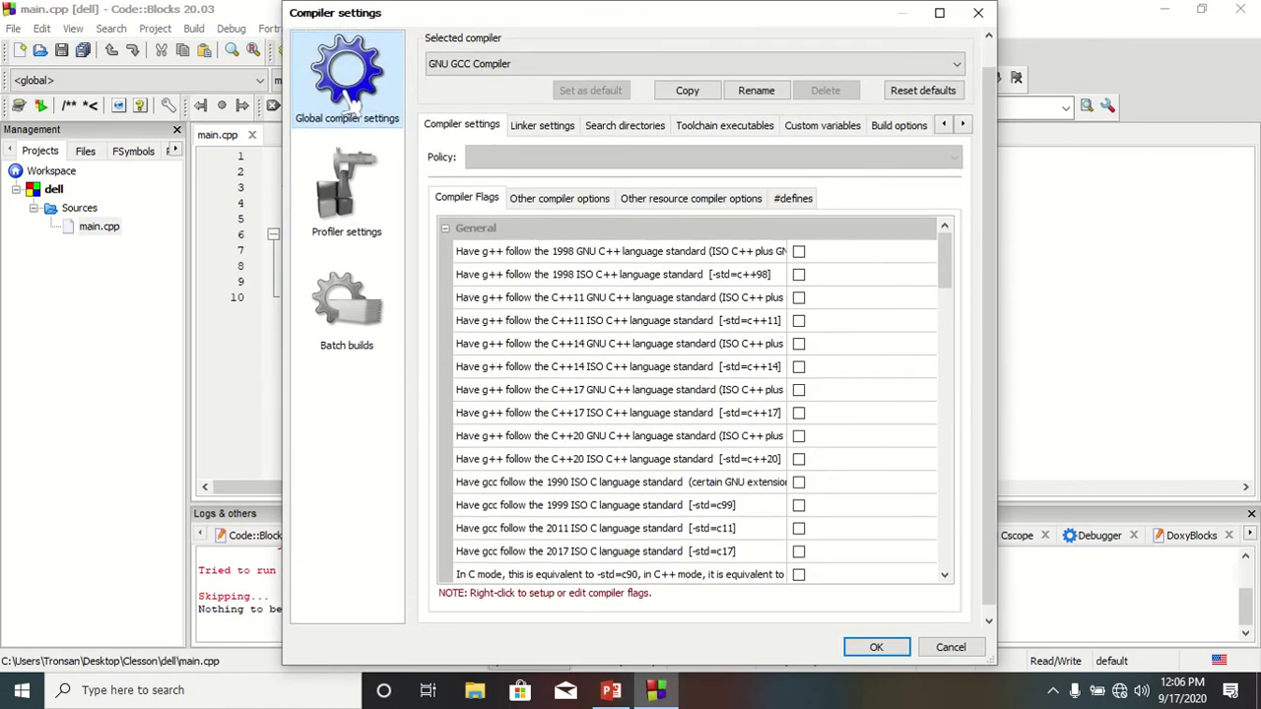
pyautogui.click(720, 133)
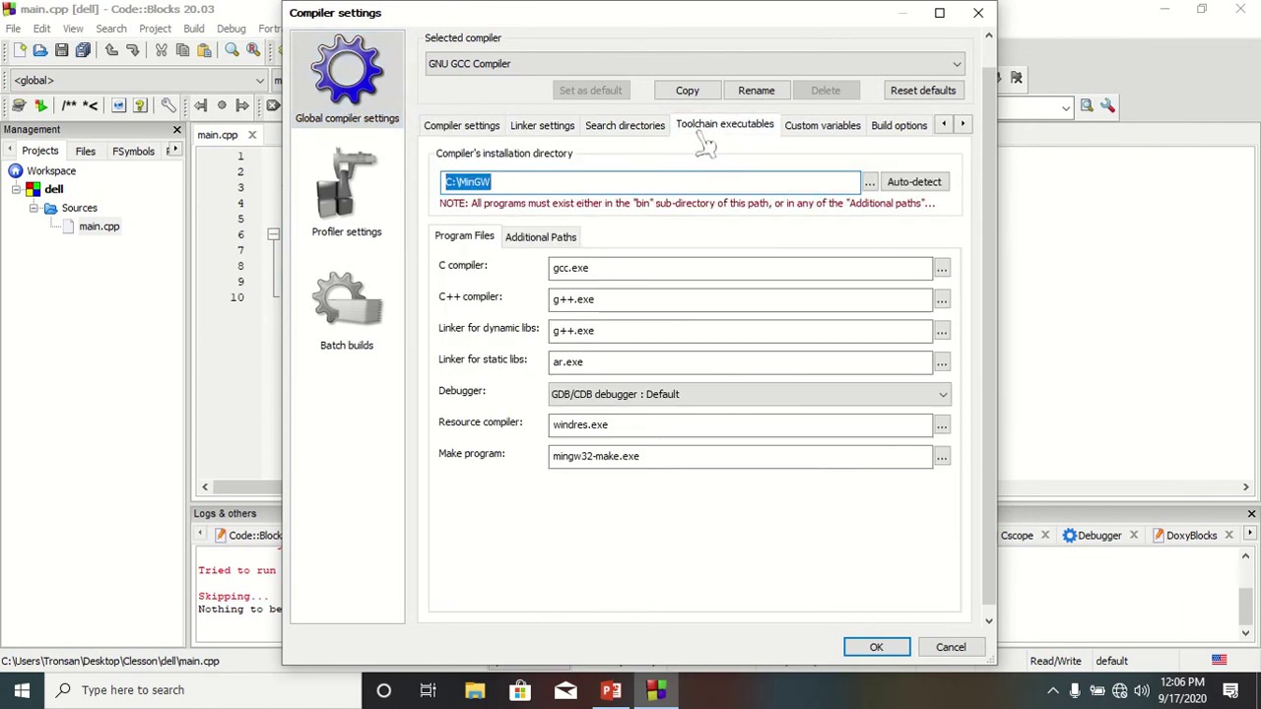
pyautogui.click(914, 182)
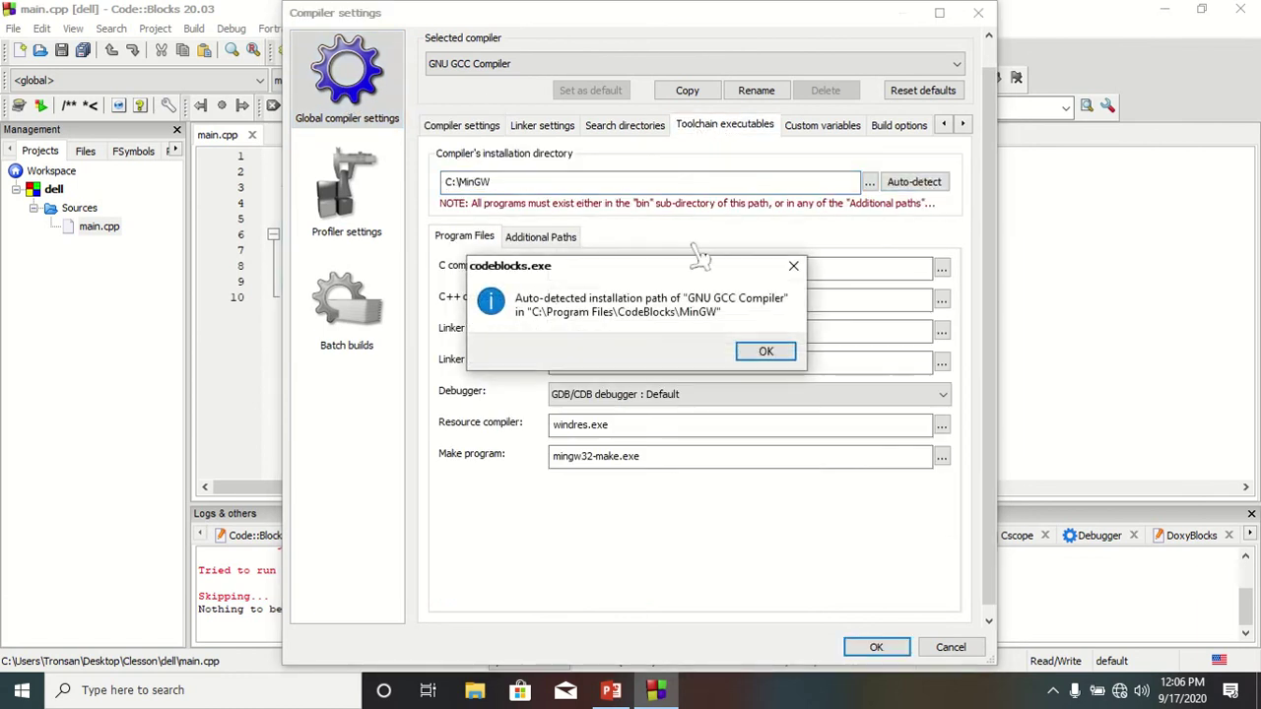
pyautogui.click(767, 352)
pyautogui.click(544, 239)
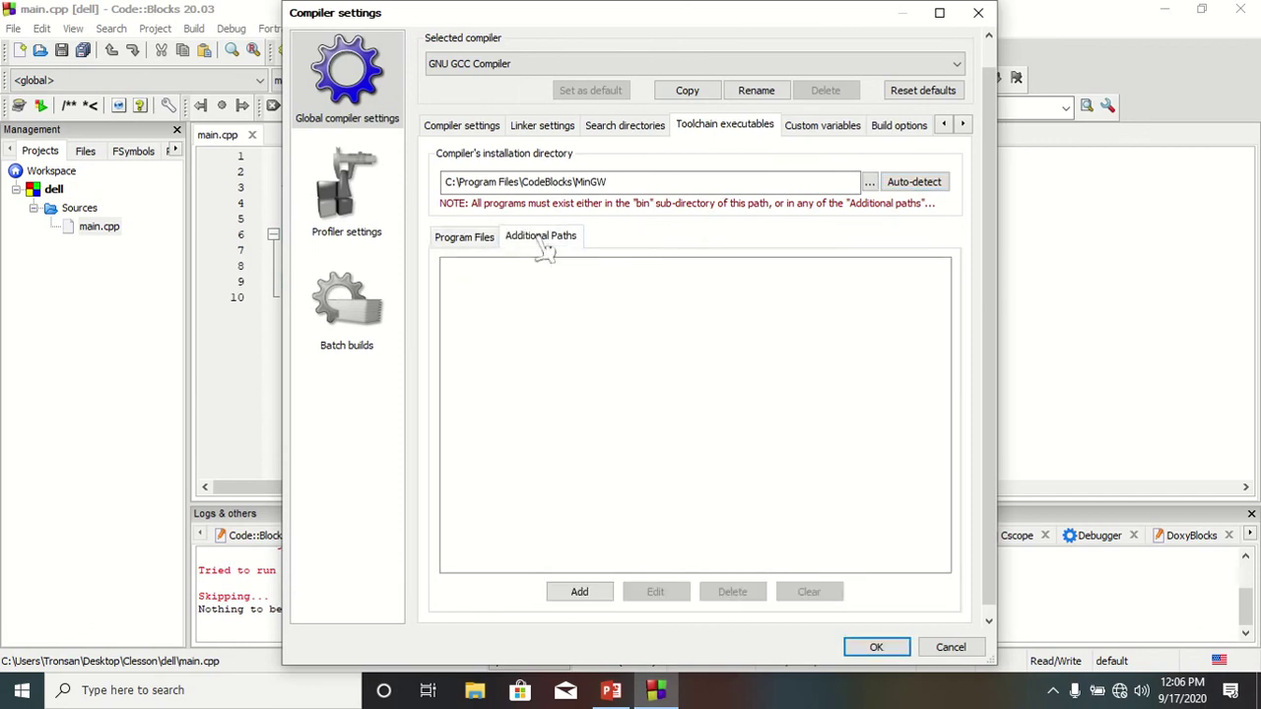
pyautogui.click(481, 242)
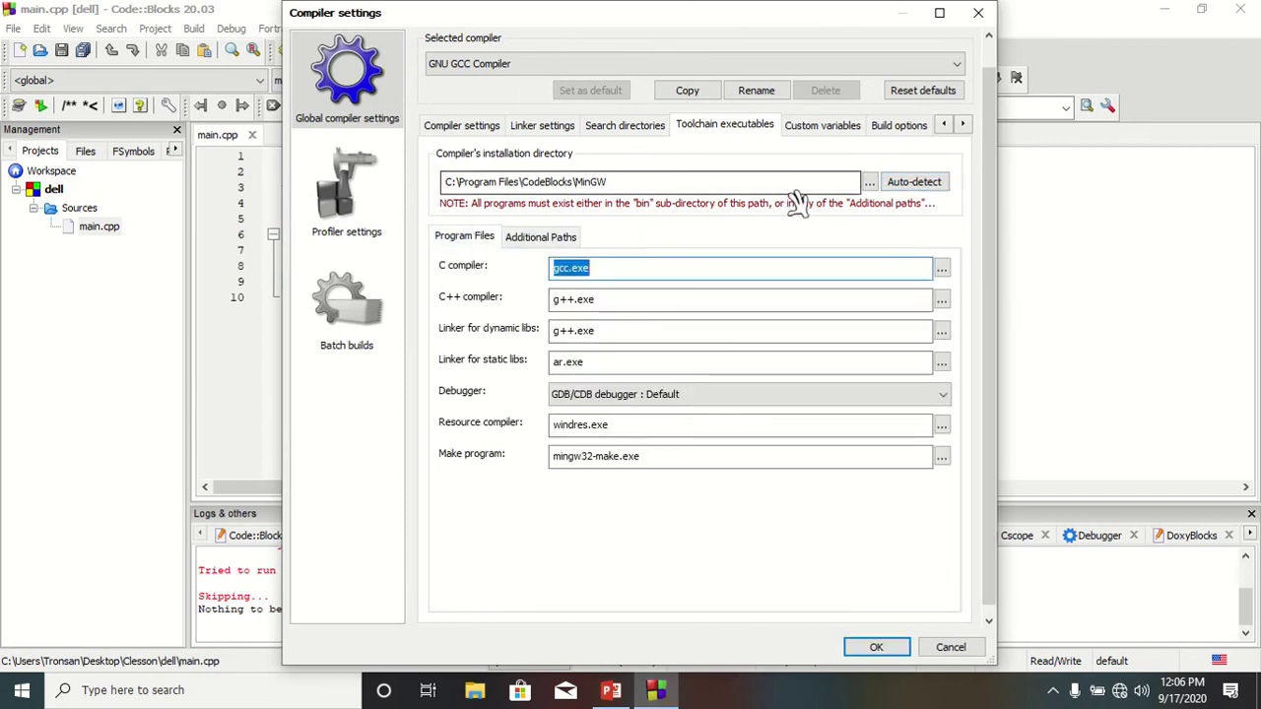
pyautogui.click(882, 649)
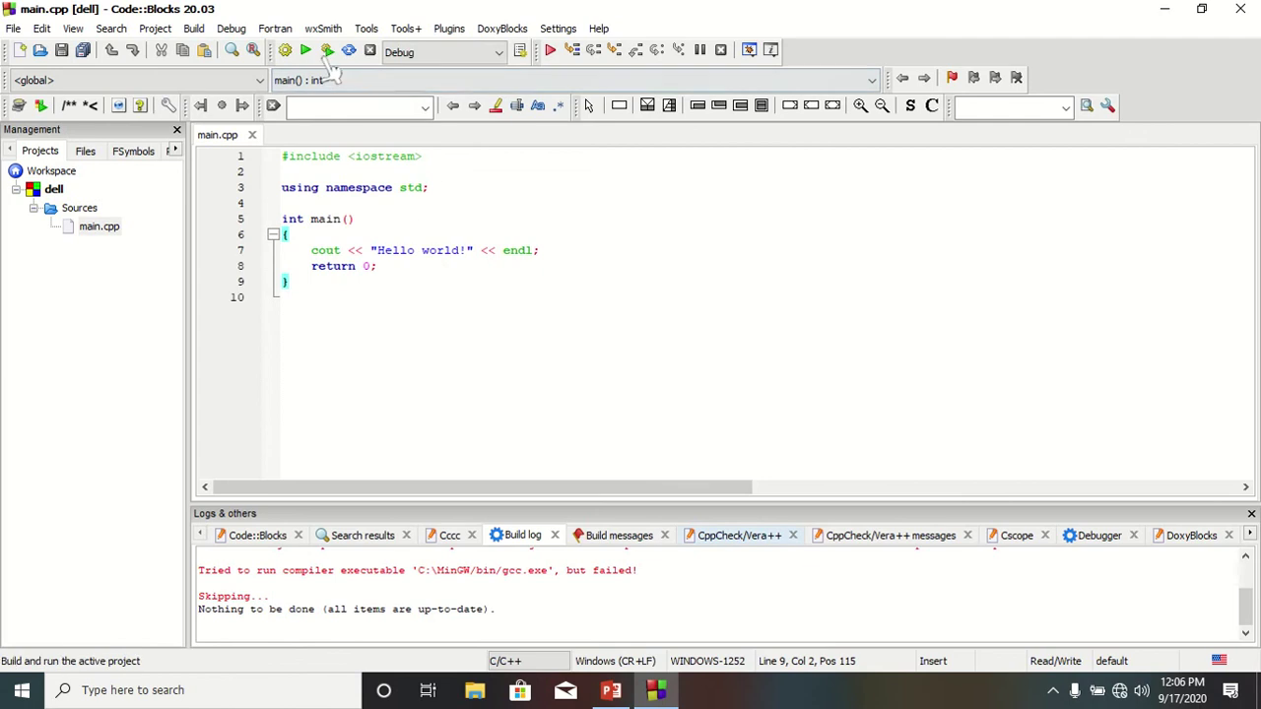
# Step: Build and run the dell project again, view its console output and close the console window
pyautogui.click(331, 54)
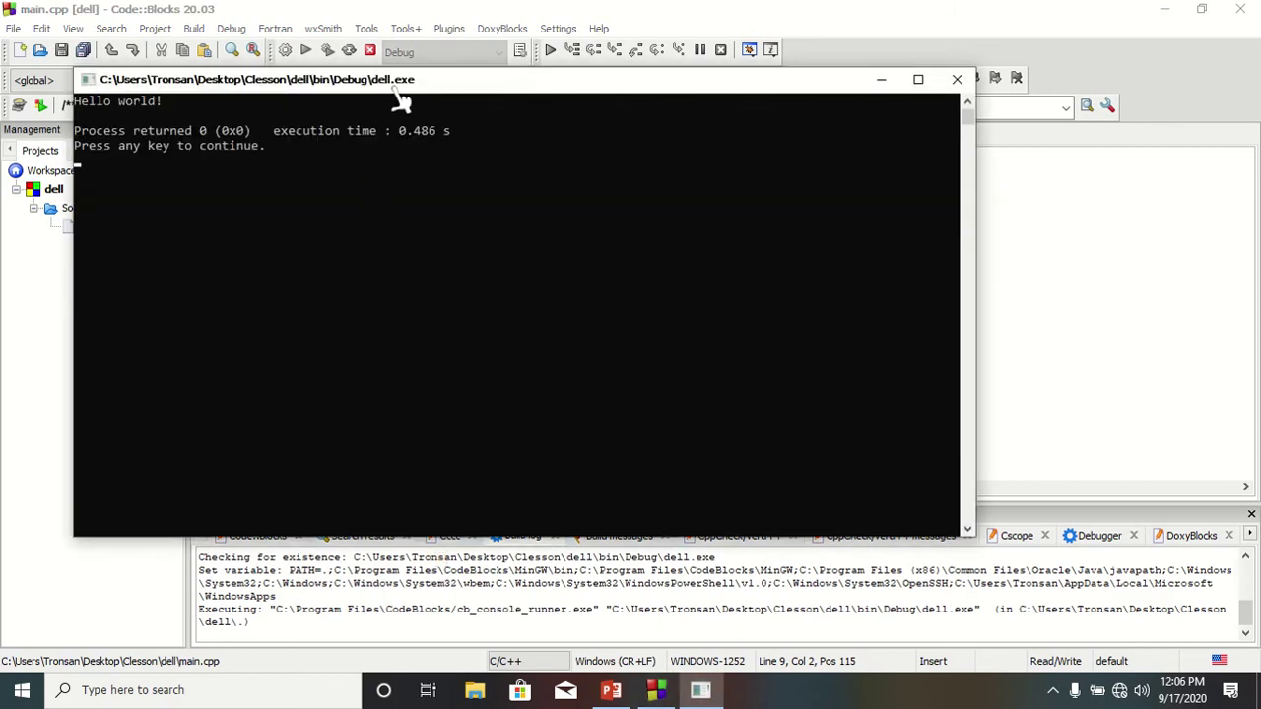
pyautogui.moveTo(392, 85); pyautogui.dragTo(571, 61)
pyautogui.moveTo(345, 77); pyautogui.dragTo(264, 80)
pyautogui.click(311, 132)
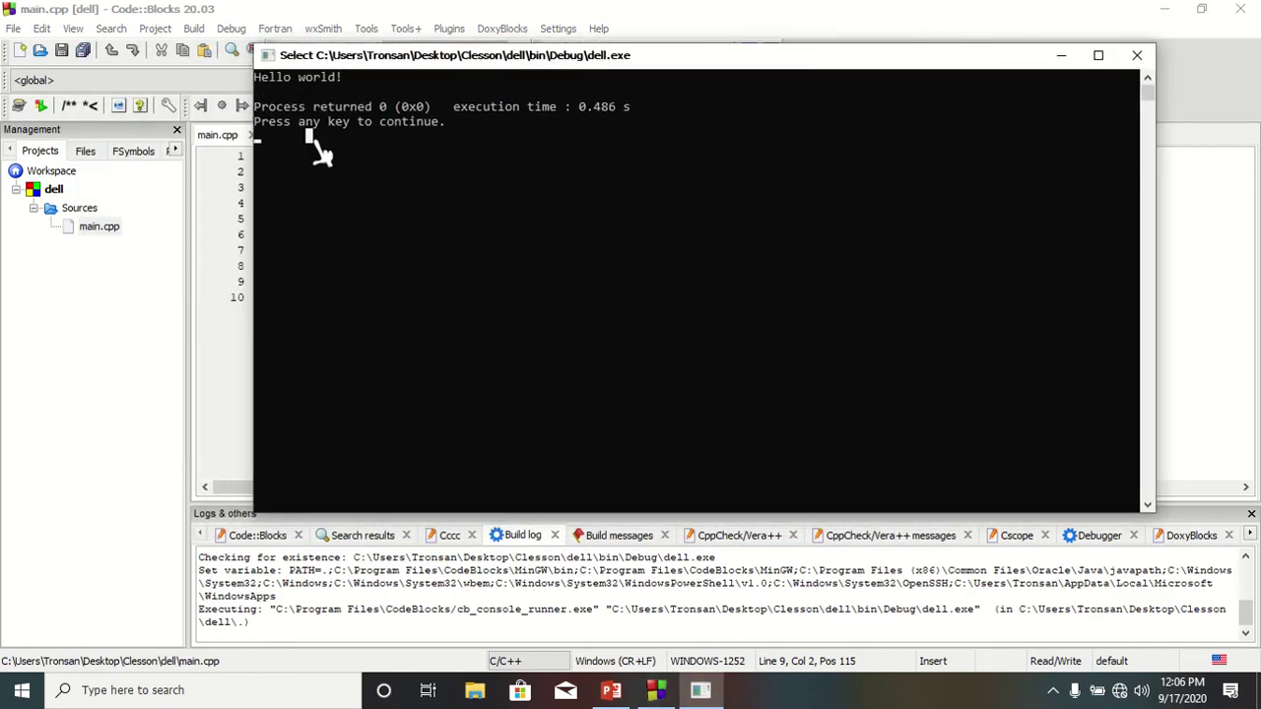
pyautogui.click(412, 180)
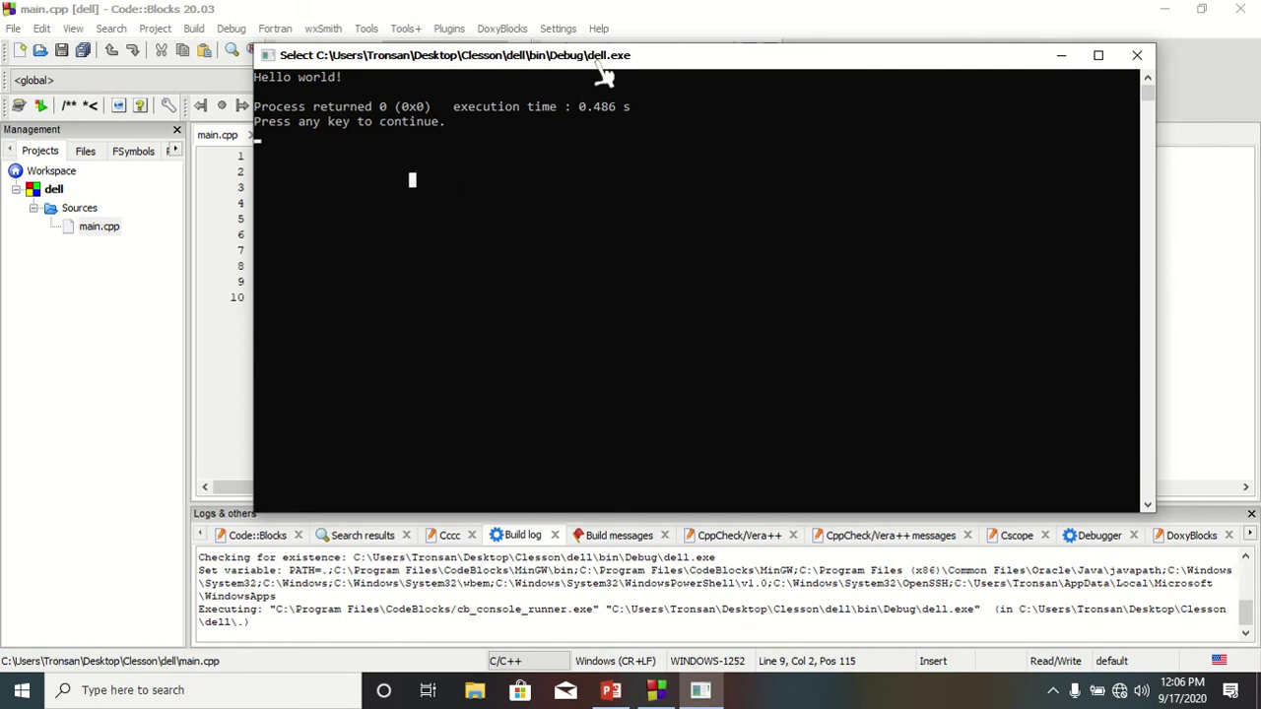
pyautogui.moveTo(603, 75); pyautogui.dragTo(558, 98)
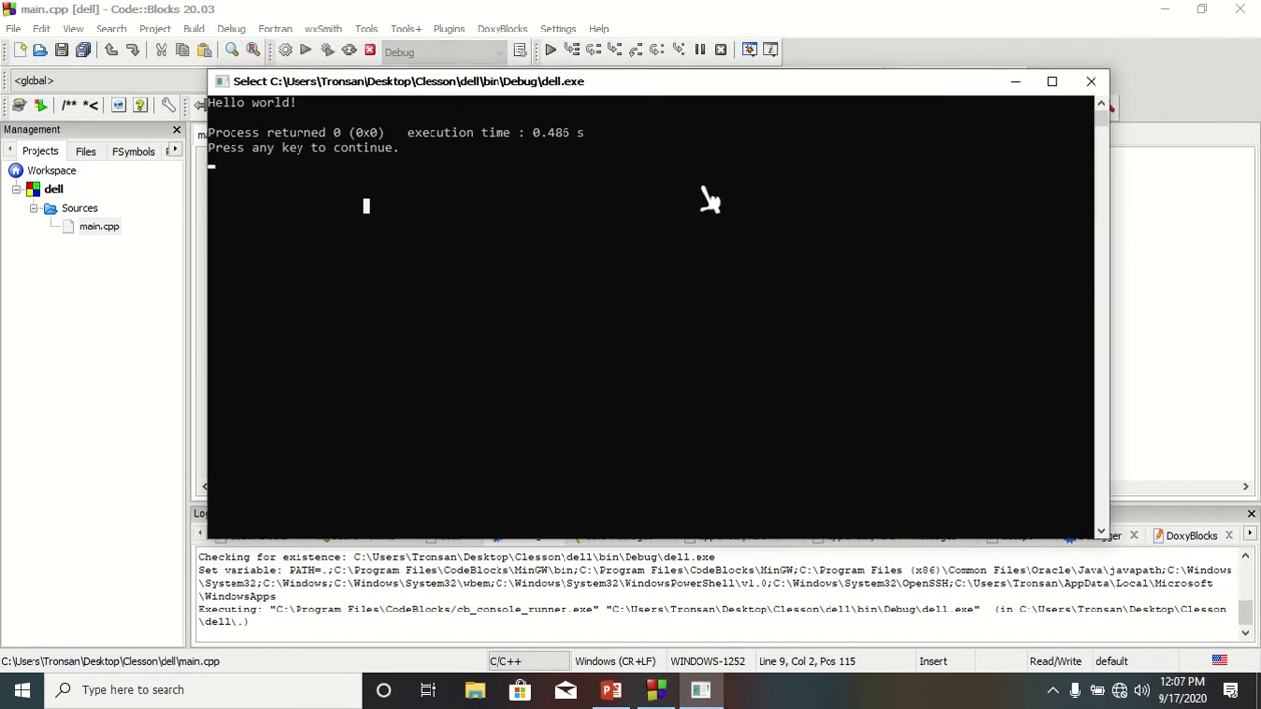
pyautogui.click(1091, 81)
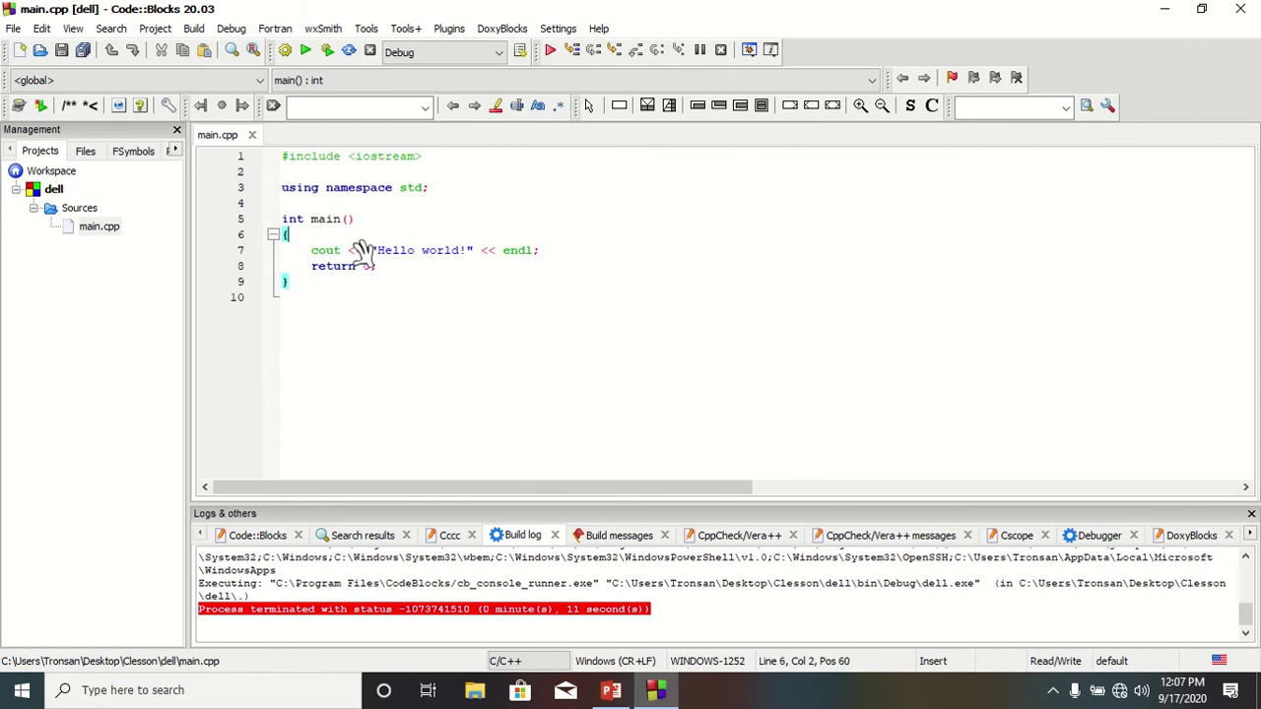
# Step: Duplicate the cout "Hello world!" statement in main.cpp onto its own line directly below the original
pyautogui.click(392, 251)
pyautogui.moveTo(540, 252); pyautogui.dragTo(461, 253)
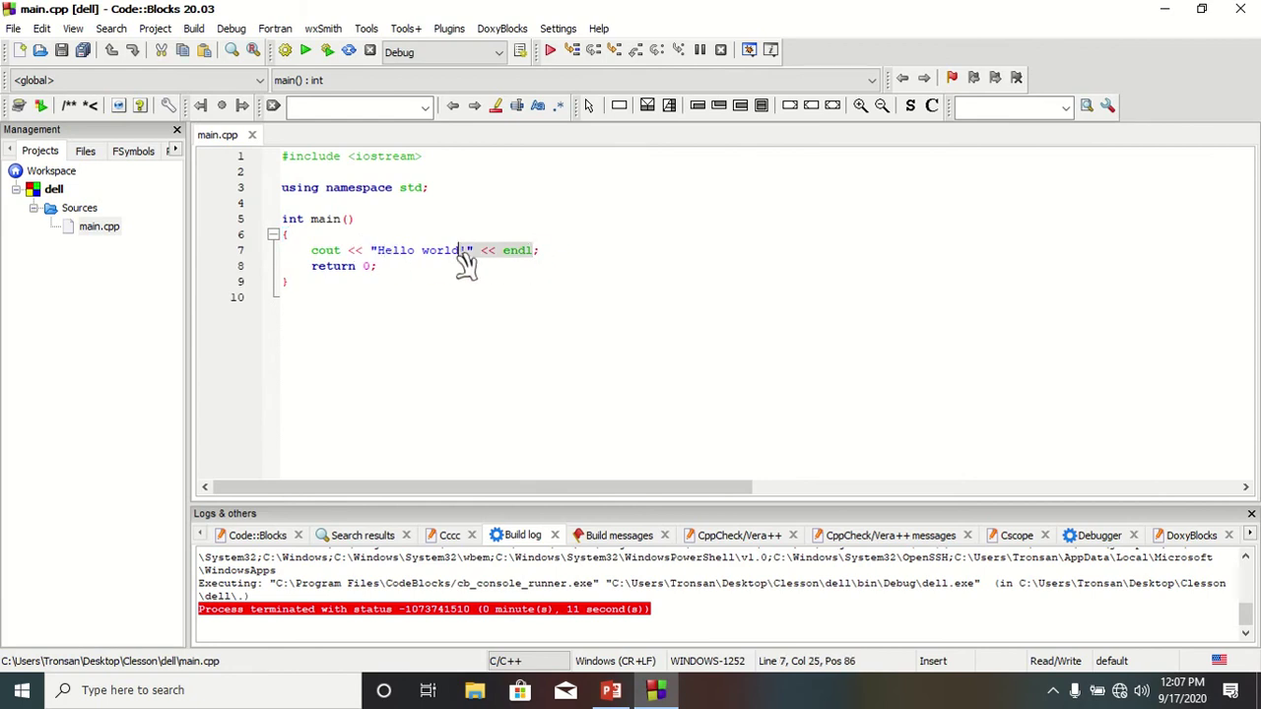
pyautogui.moveTo(554, 258); pyautogui.dragTo(317, 258)
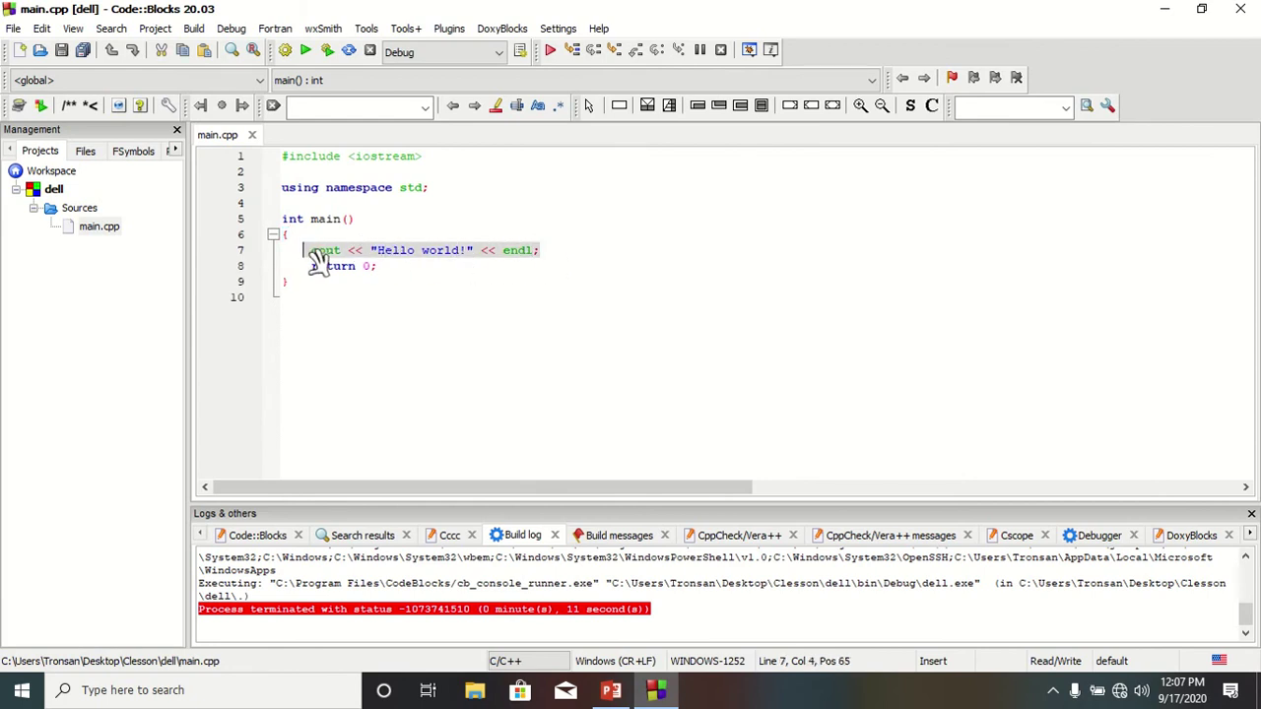
pyautogui.rightClick(323, 252)
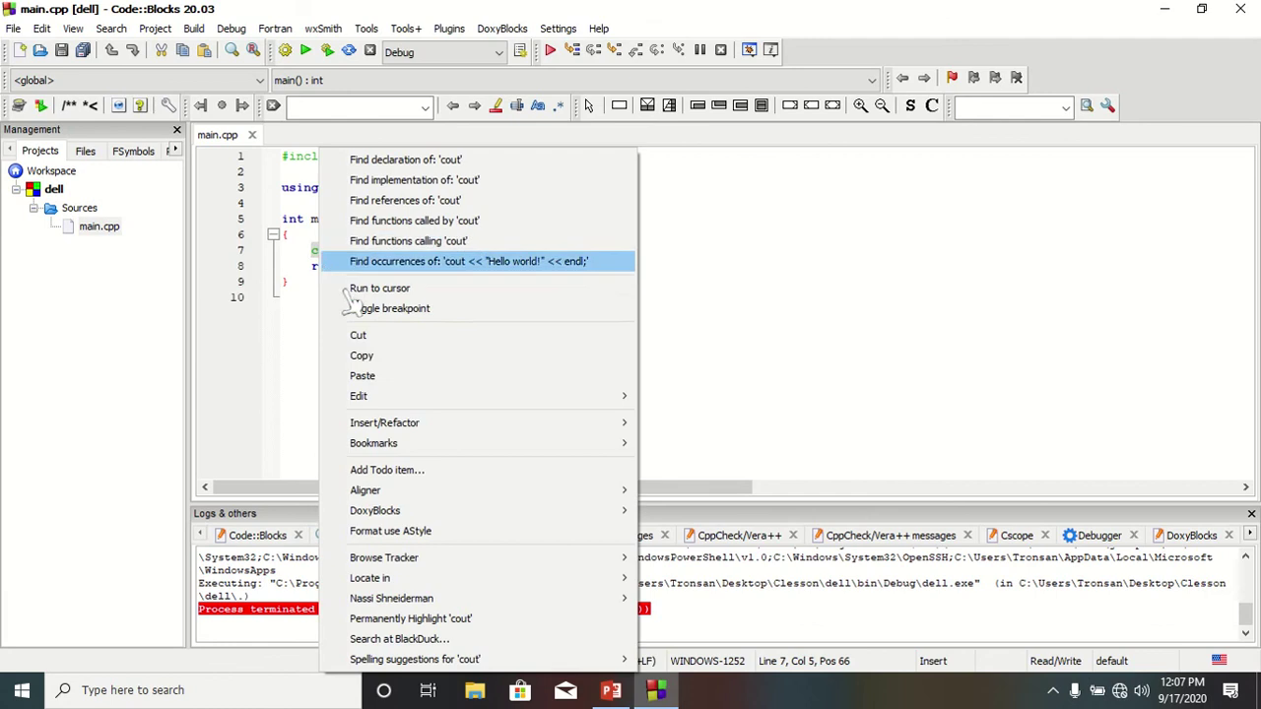
pyautogui.click(365, 355)
pyautogui.click(563, 259)
pyautogui.rightClick(557, 251)
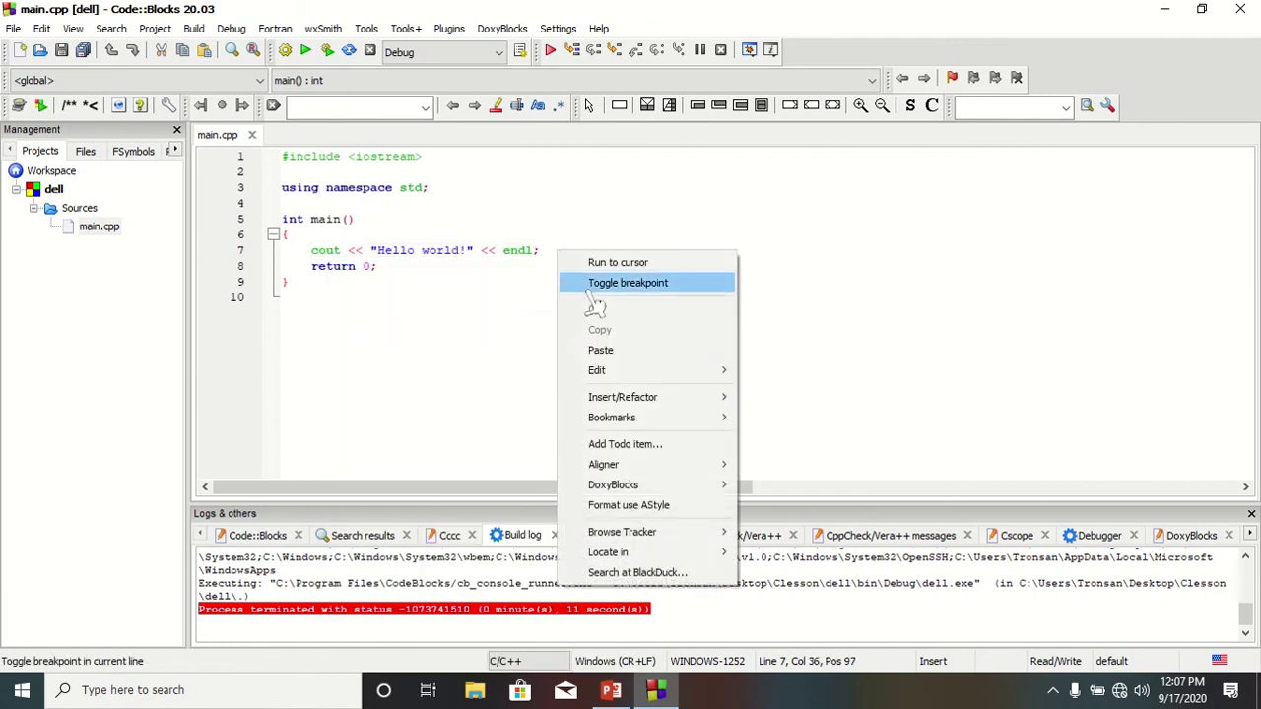
pyautogui.click(596, 351)
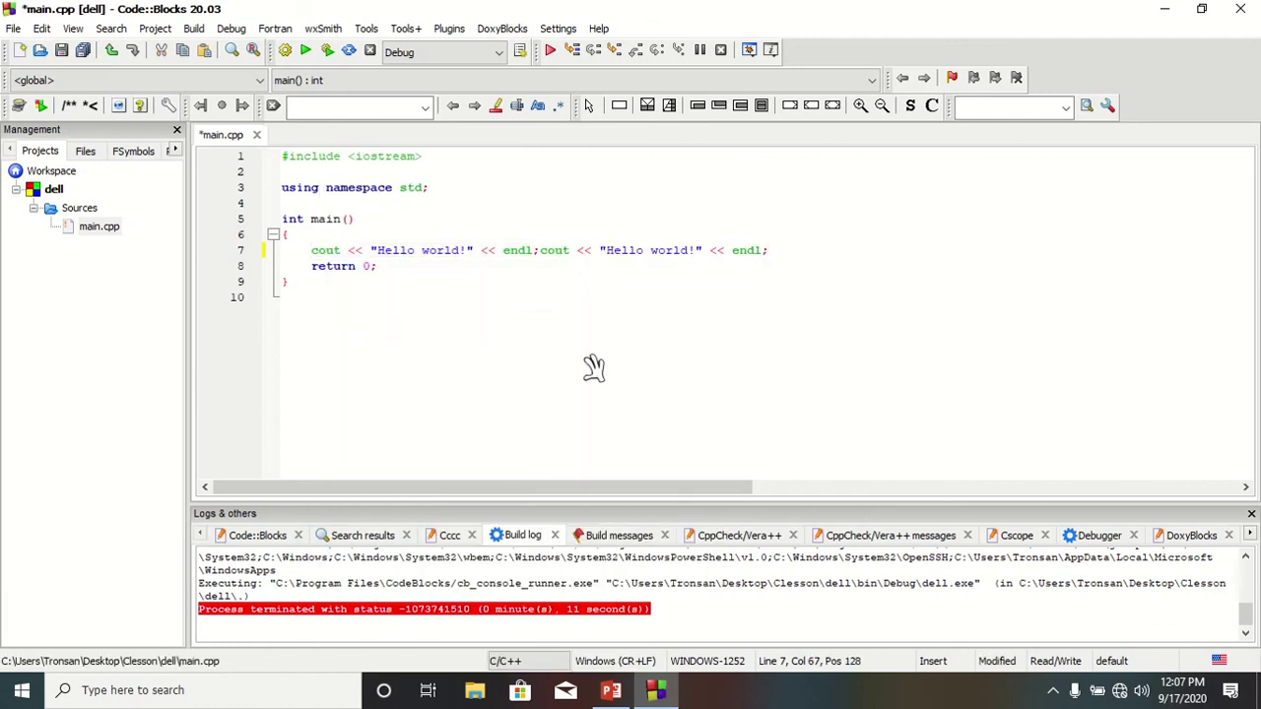
pyautogui.click(539, 253)
pyautogui.press('Return')
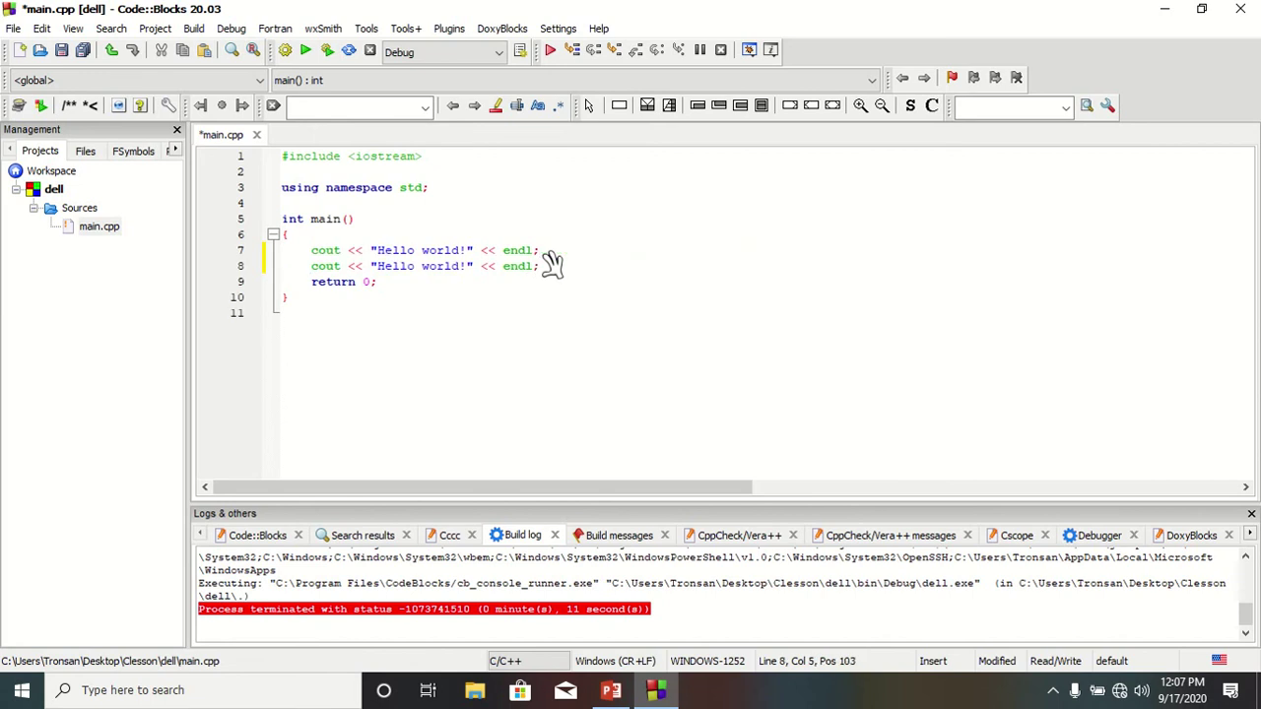
# Step: Replace Hello world in the second cout statement's string with the Windows account's user name, keeping the exclamation mark
pyautogui.click(462, 266)
pyautogui.press('BackSpace')
pyautogui.press('BackSpace')
pyautogui.press('BackSpace')
pyautogui.press('BackSpace')
pyautogui.press('BackSpace')
pyautogui.press('BackSpace')
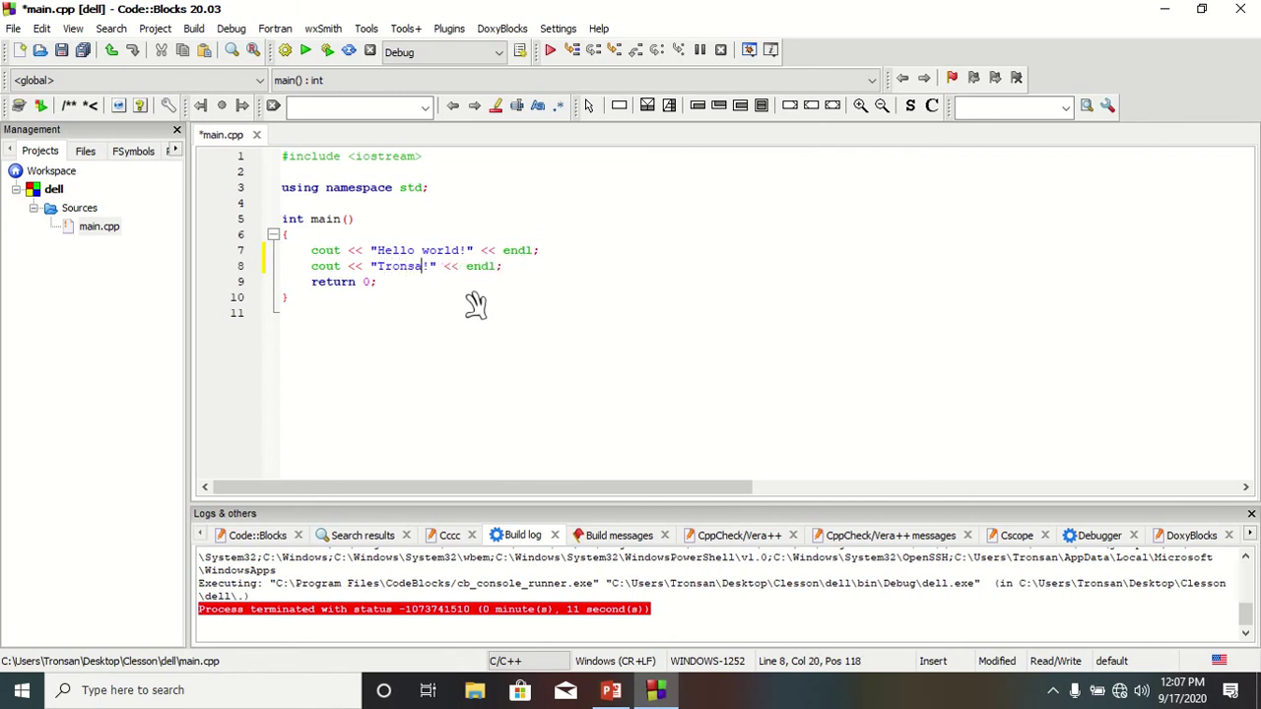
pyautogui.click(471, 295)
pyautogui.moveTo(450, 273); pyautogui.dragTo(365, 247)
pyautogui.click(404, 229)
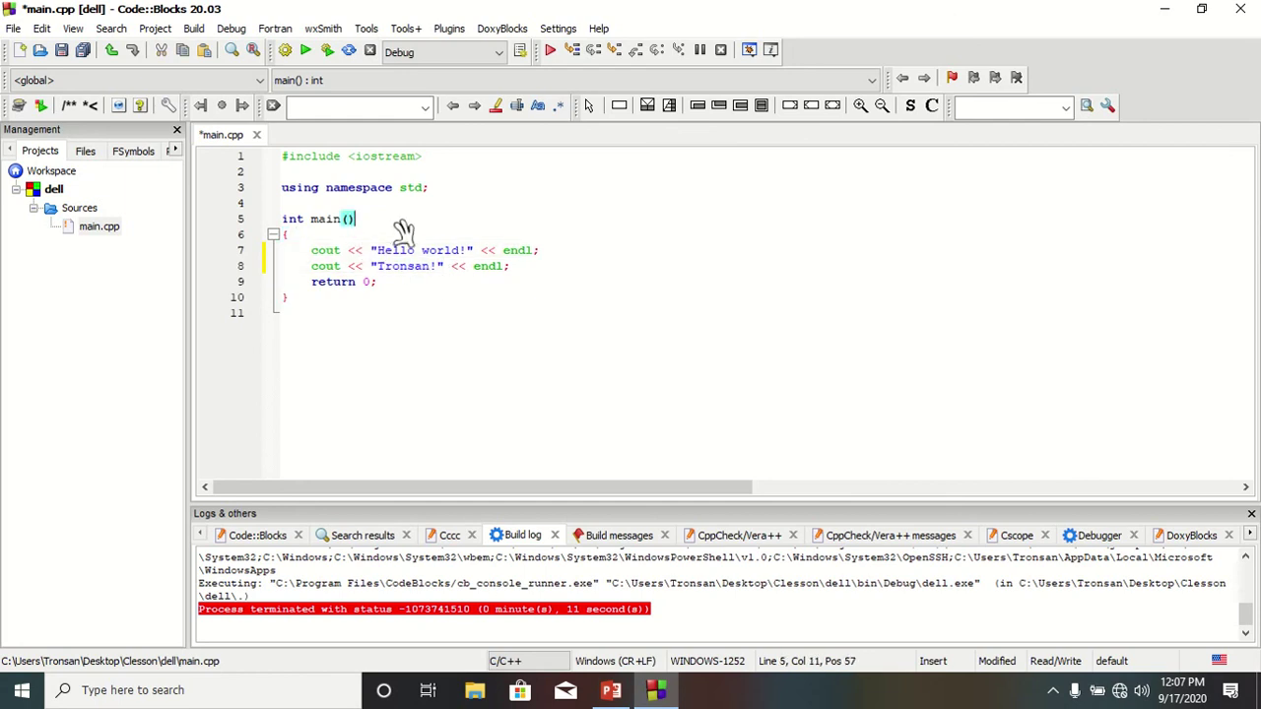
# Step: Build and run the edited dell project and examine its printed output lines in the console window
pyautogui.click(329, 52)
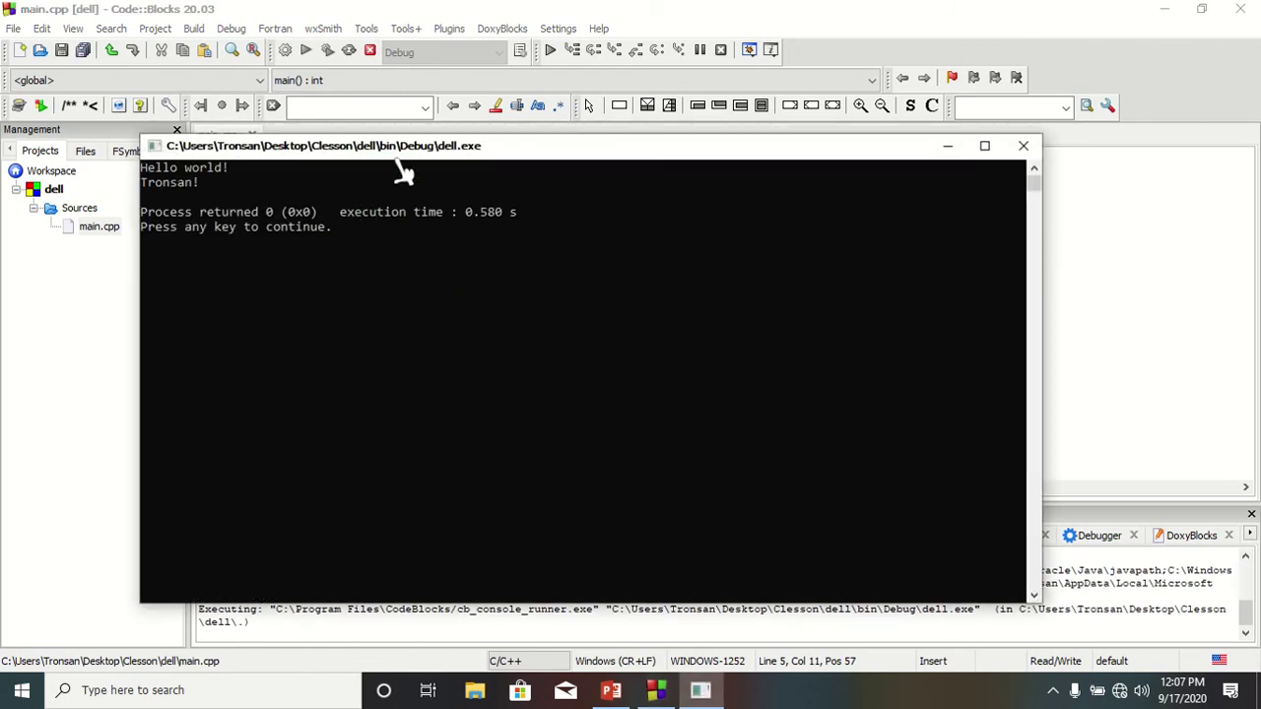
pyautogui.moveTo(416, 148); pyautogui.dragTo(499, 111)
pyautogui.moveTo(317, 164); pyautogui.dragTo(225, 141)
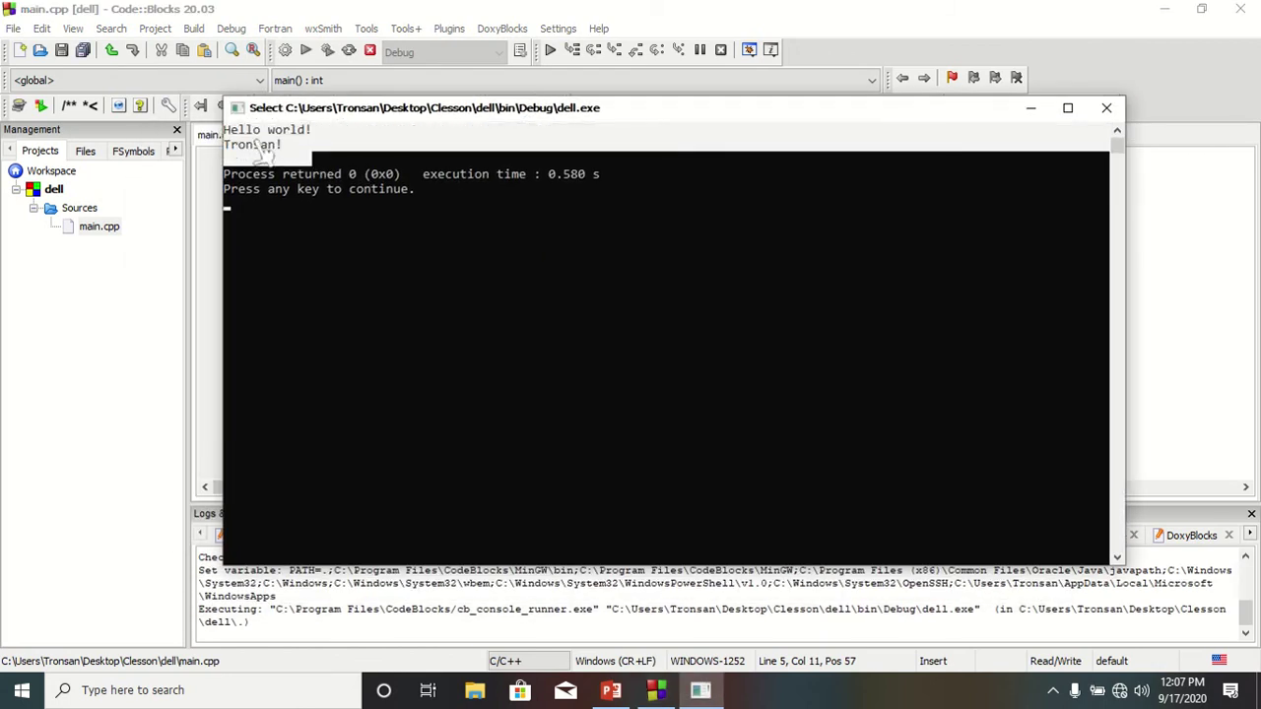
pyautogui.click(424, 215)
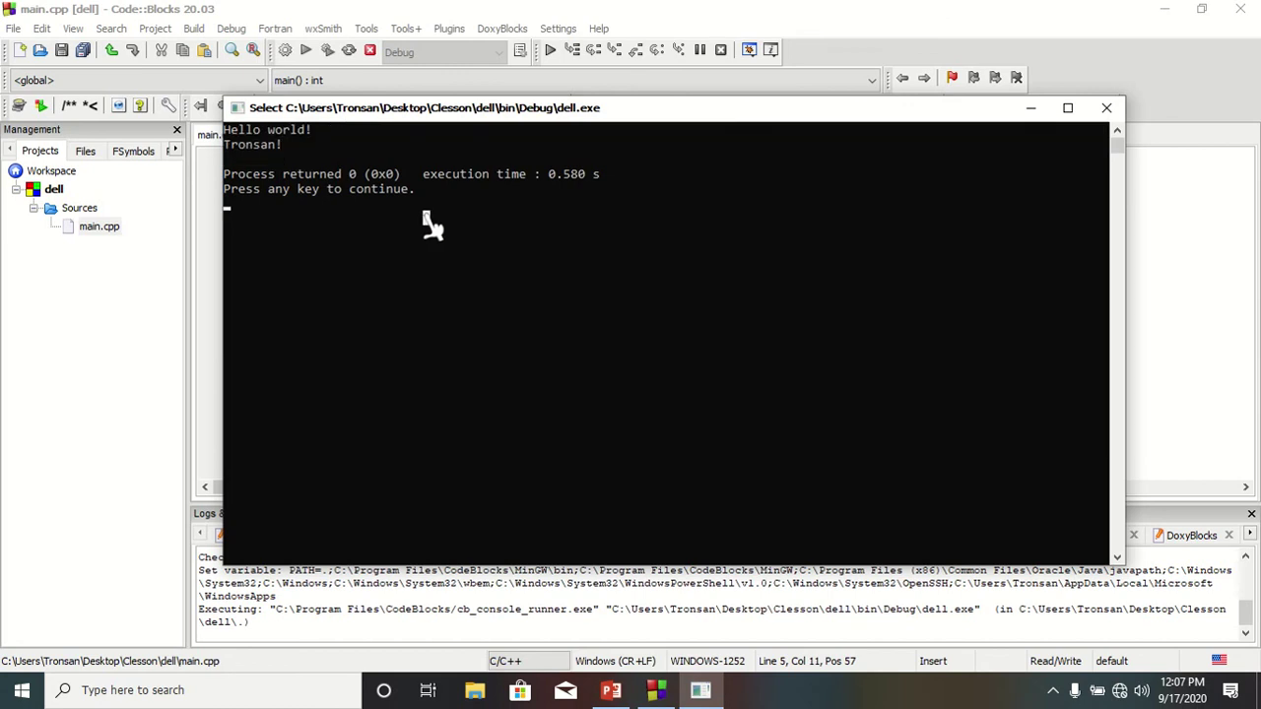
pyautogui.moveTo(561, 122); pyautogui.dragTo(532, 89)
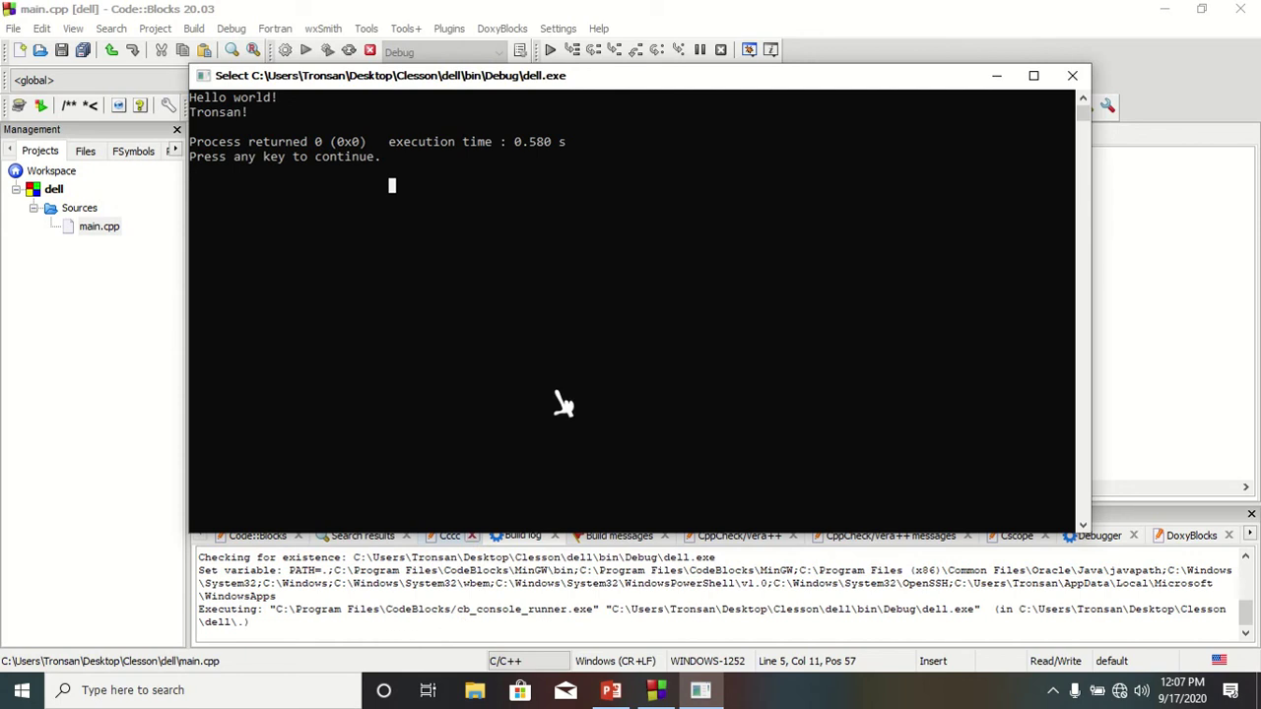
pyautogui.moveTo(536, 79)
pyautogui.mouseDown()
pyautogui.moveTo(578, 73)
pyautogui.moveTo(554, 83)
pyautogui.mouseUp()
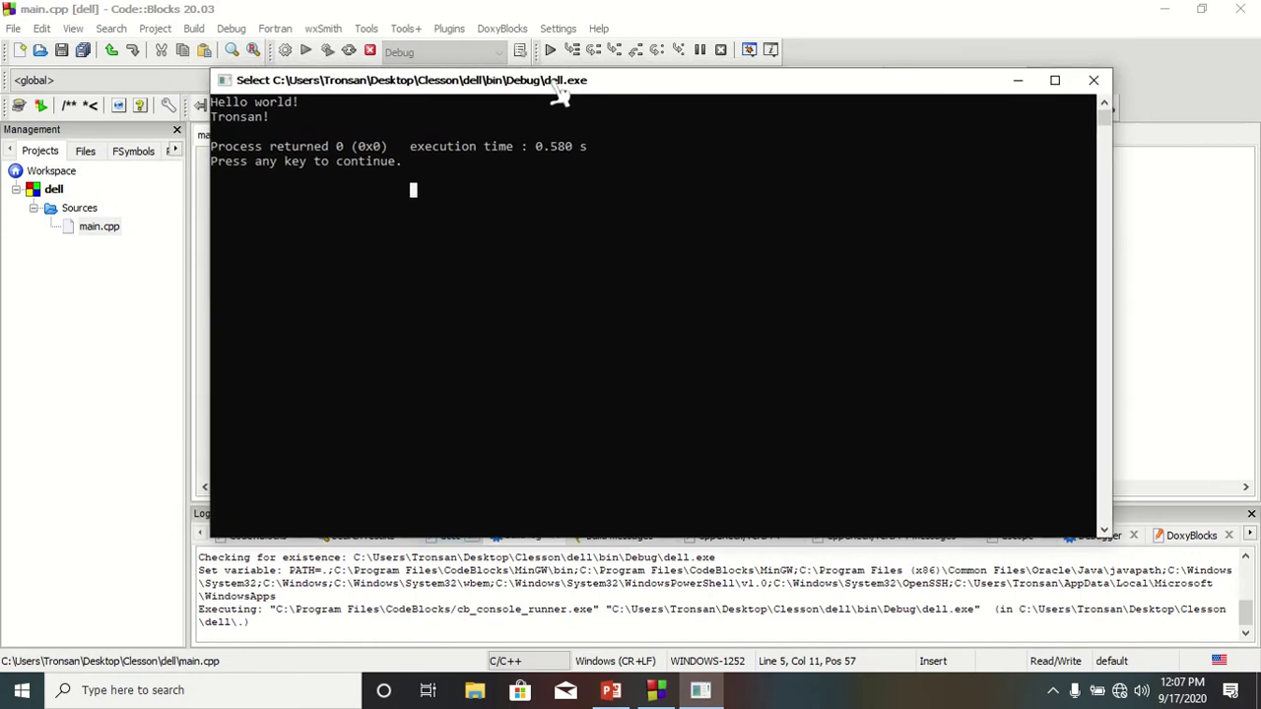